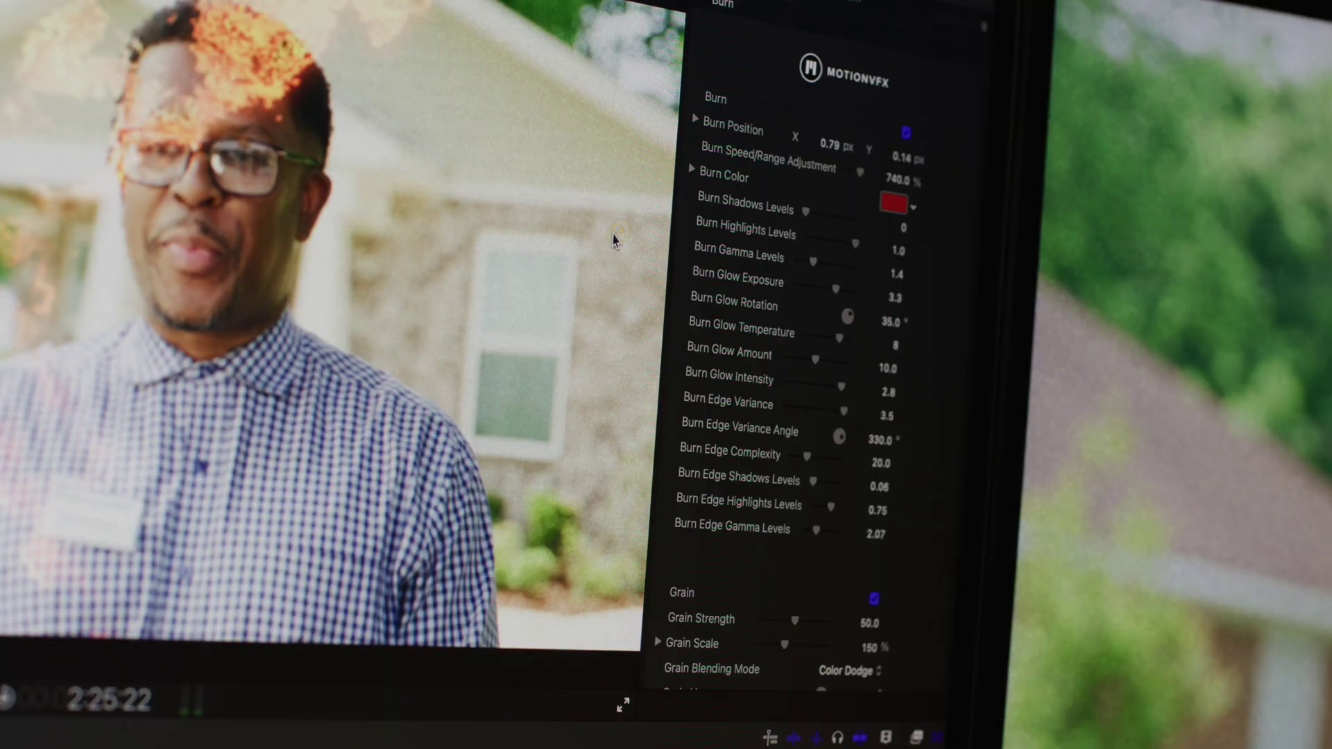
# Nudge the Burn effect's on-screen position slightly left and return to the Whip Cut tutorial timeline
pyautogui.moveTo(613, 239); pyautogui.dragTo(606, 244)
pyautogui.scroll(-10, 706, 219)
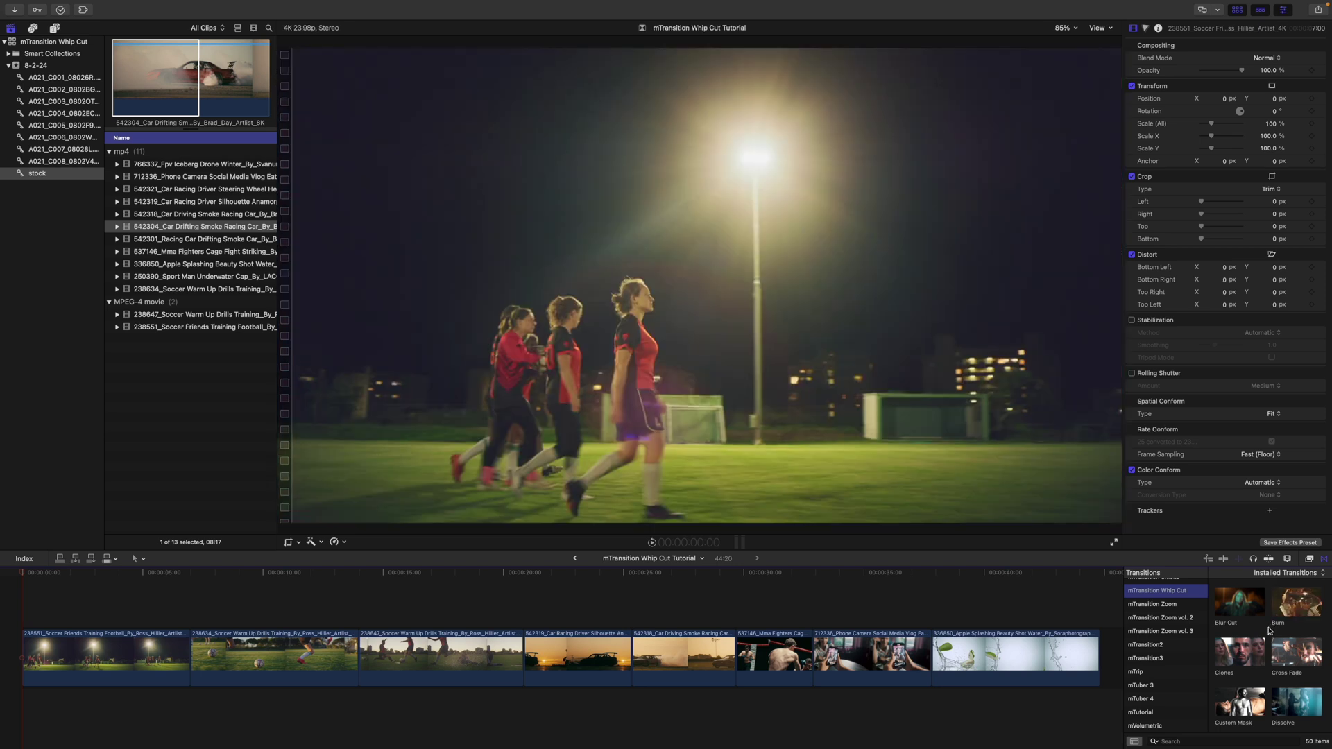
pyautogui.scroll(-3, 1269, 628)
pyautogui.scroll(-5, 1269, 630)
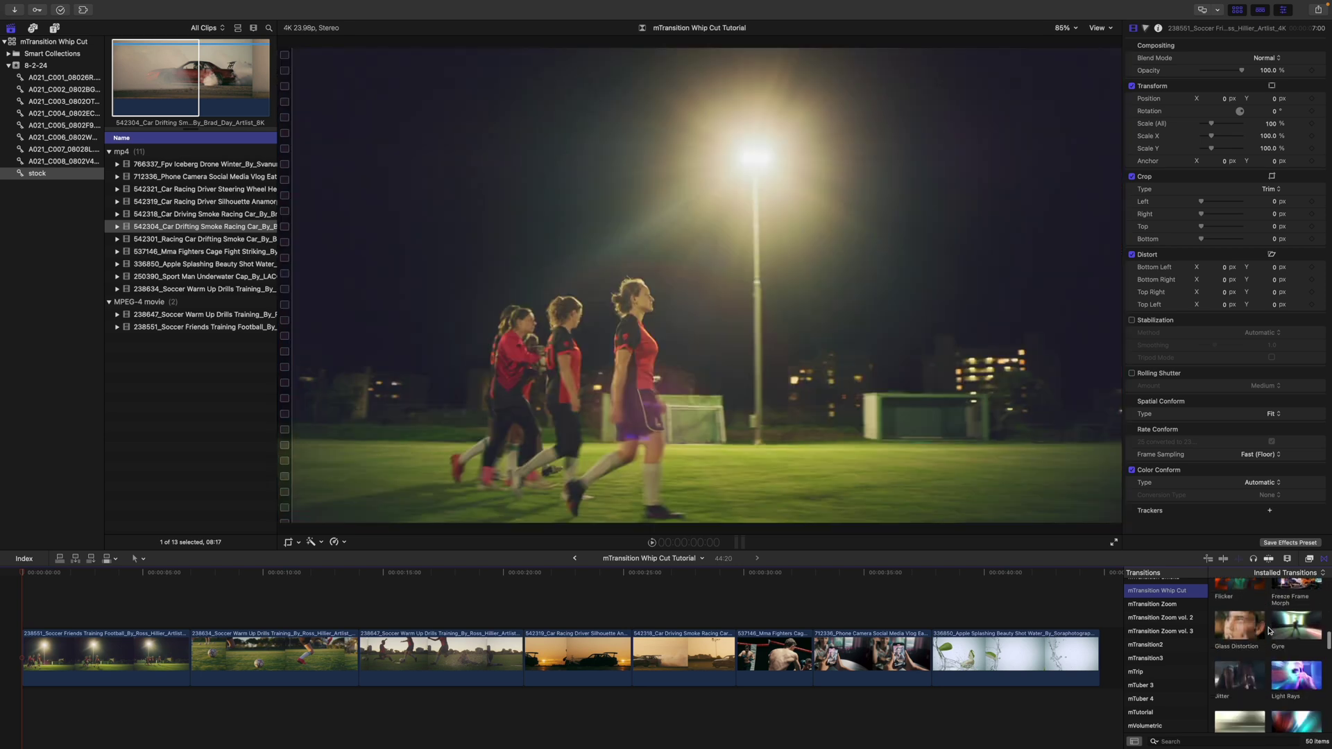
pyautogui.scroll(-10, 1268, 630)
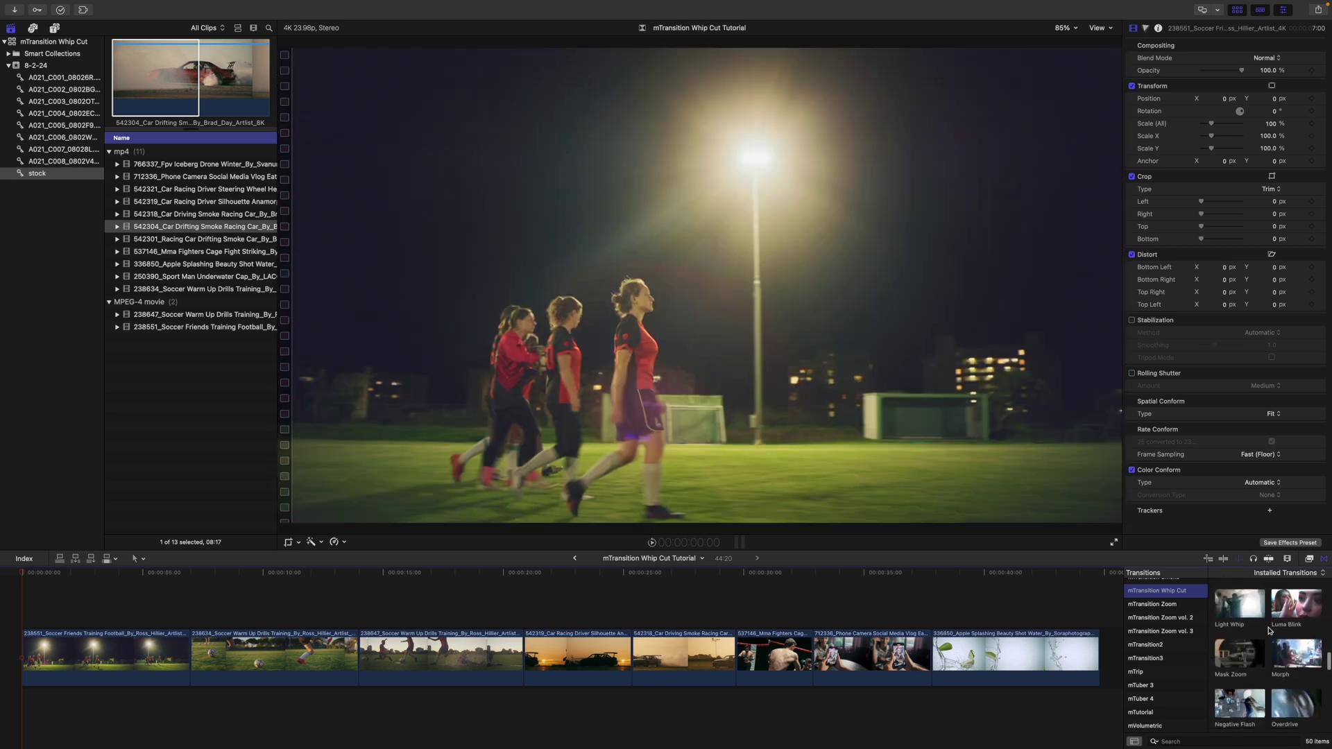
pyautogui.scroll(8, 1269, 630)
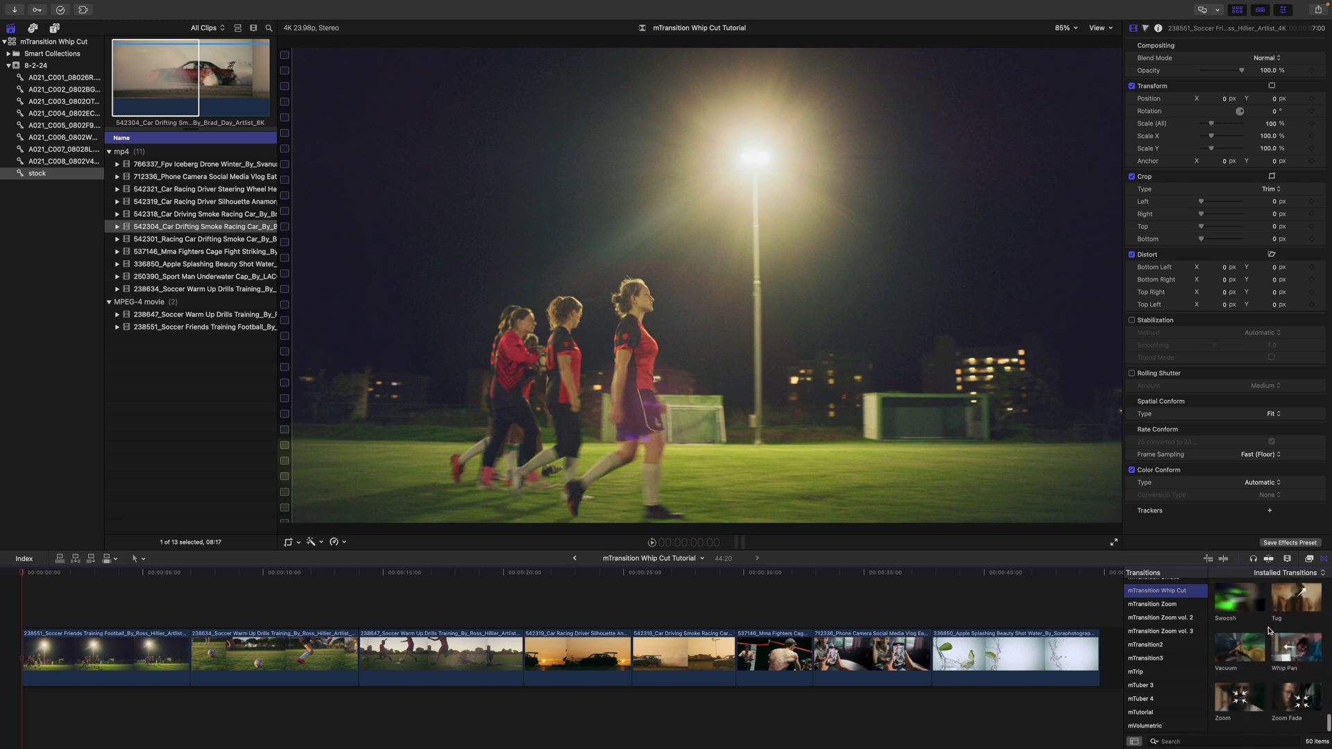
pyautogui.scroll(6, 1268, 630)
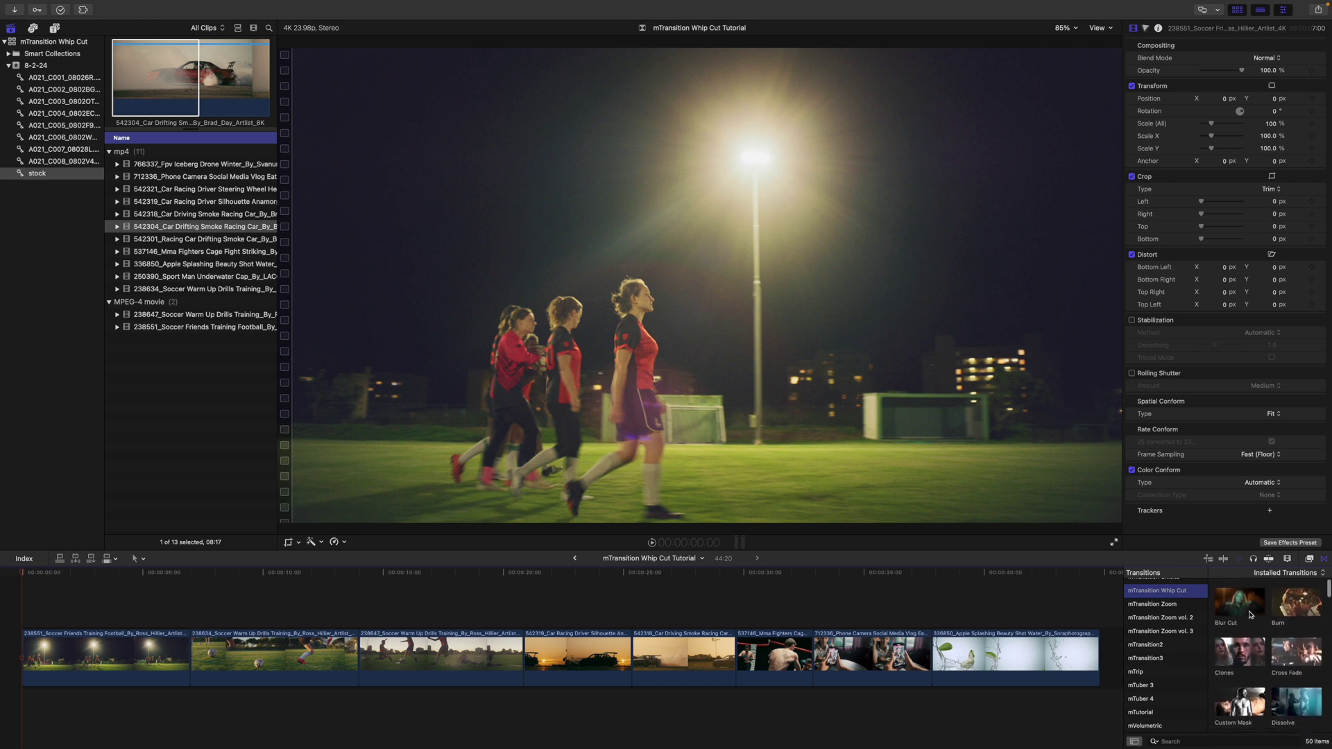
pyautogui.moveTo(1249, 614); pyautogui.dragTo(203, 662)
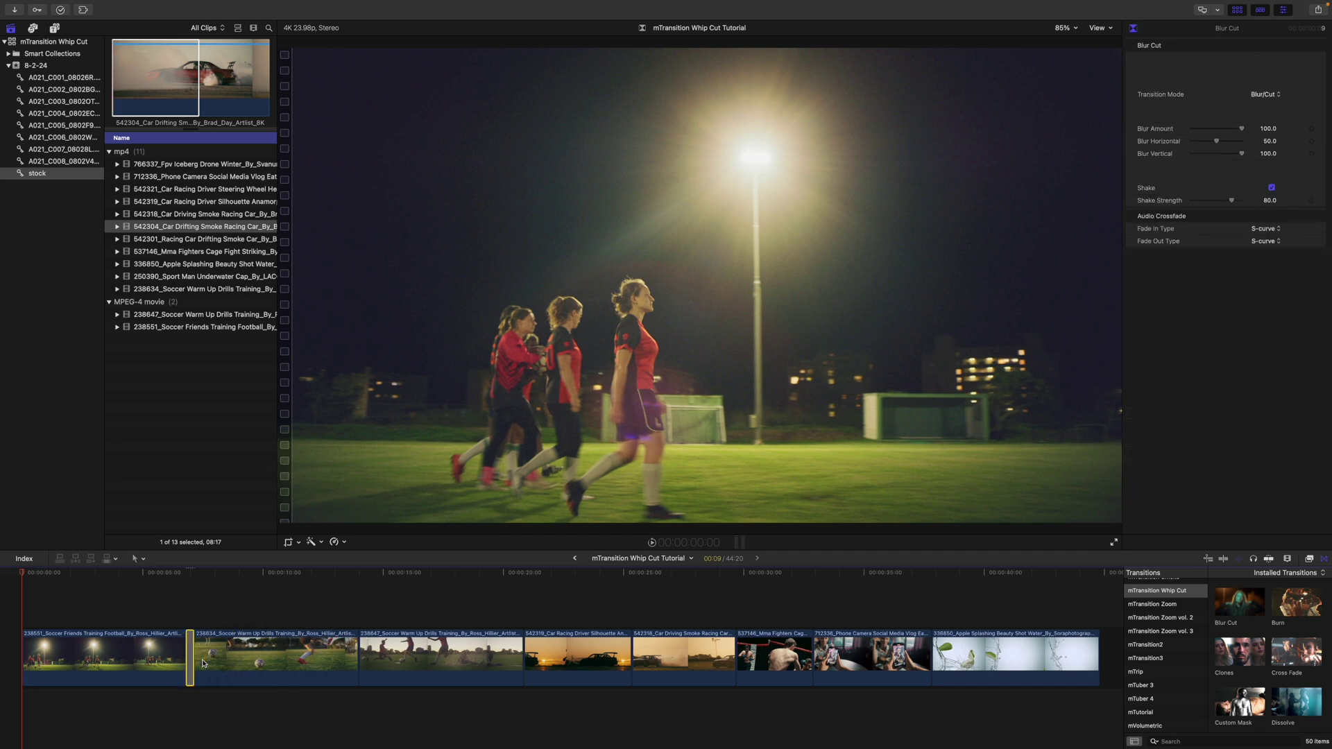
# Set the new Blur Cut transition's Transition Mode to Cut/Blur
pyautogui.click(189, 574)
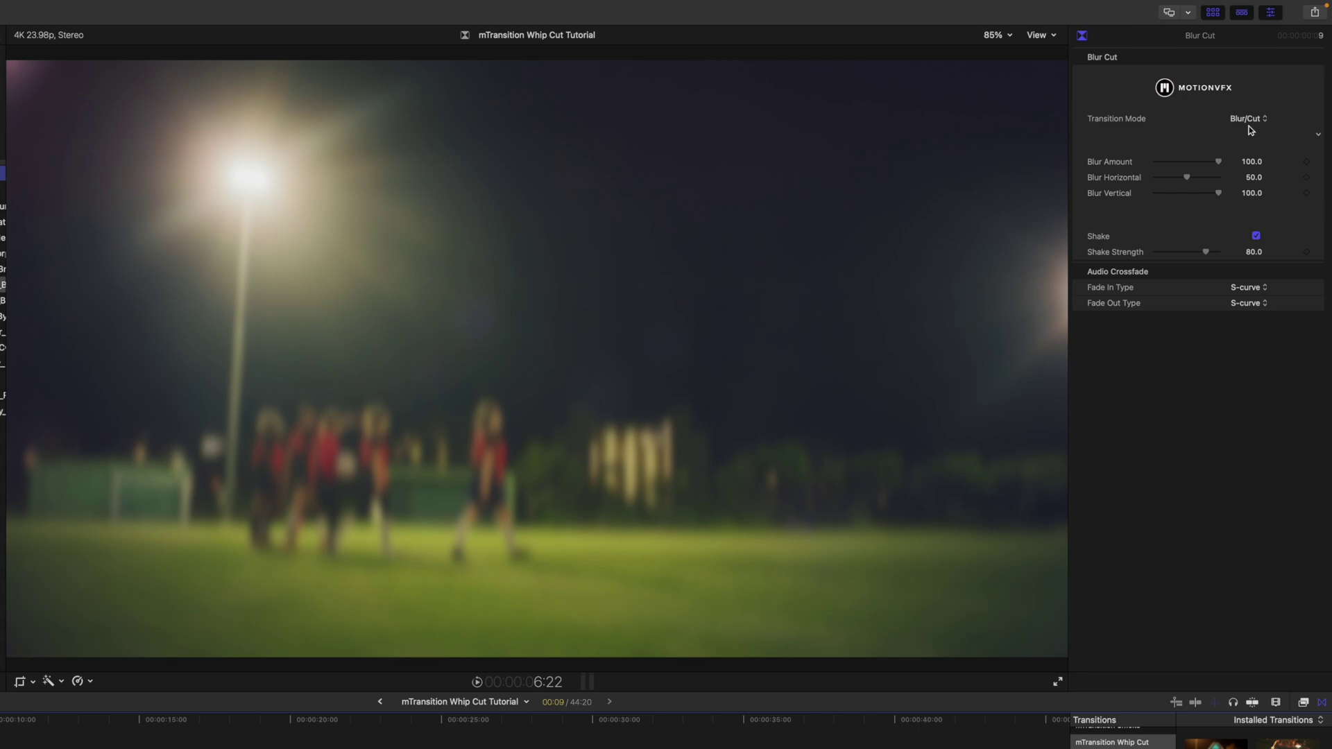
pyautogui.click(1264, 124)
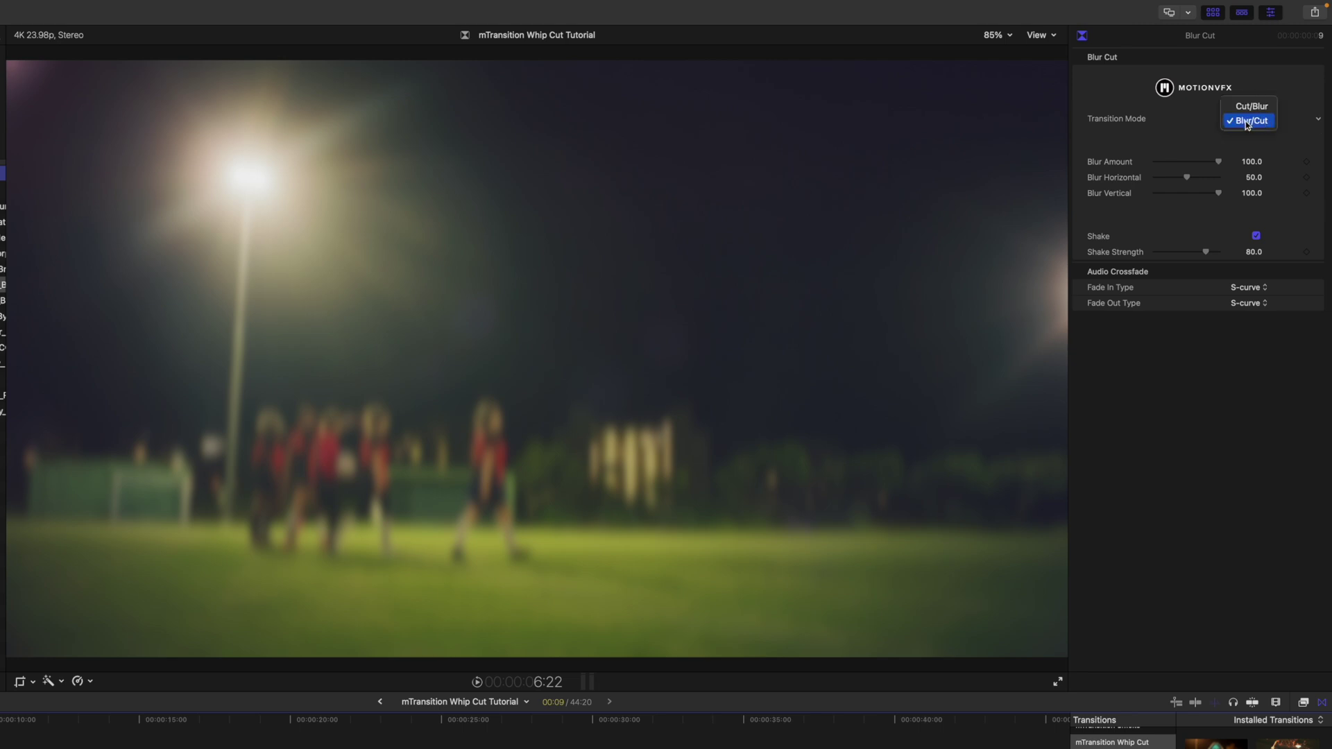
pyautogui.click(1260, 108)
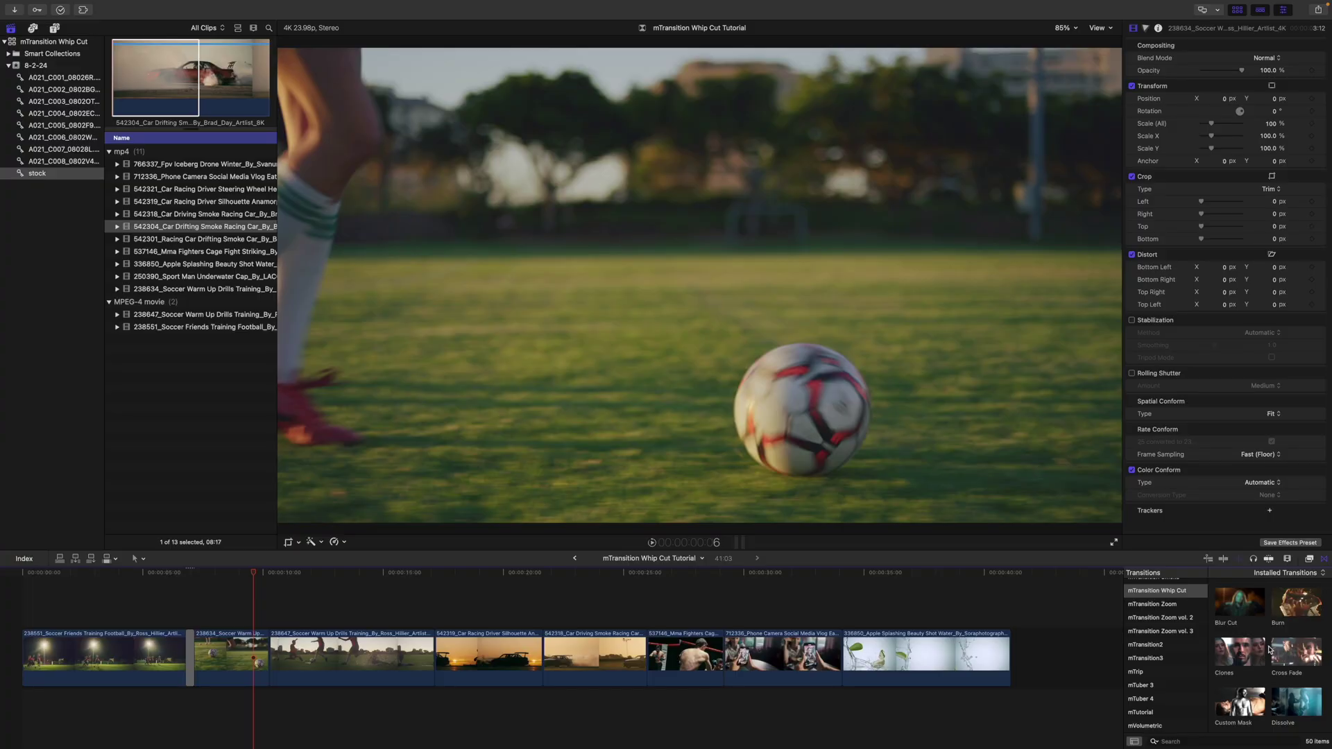
# Add the Mask Zoom transition between the second and third soccer clips
pyautogui.scroll(-3, 1269, 649)
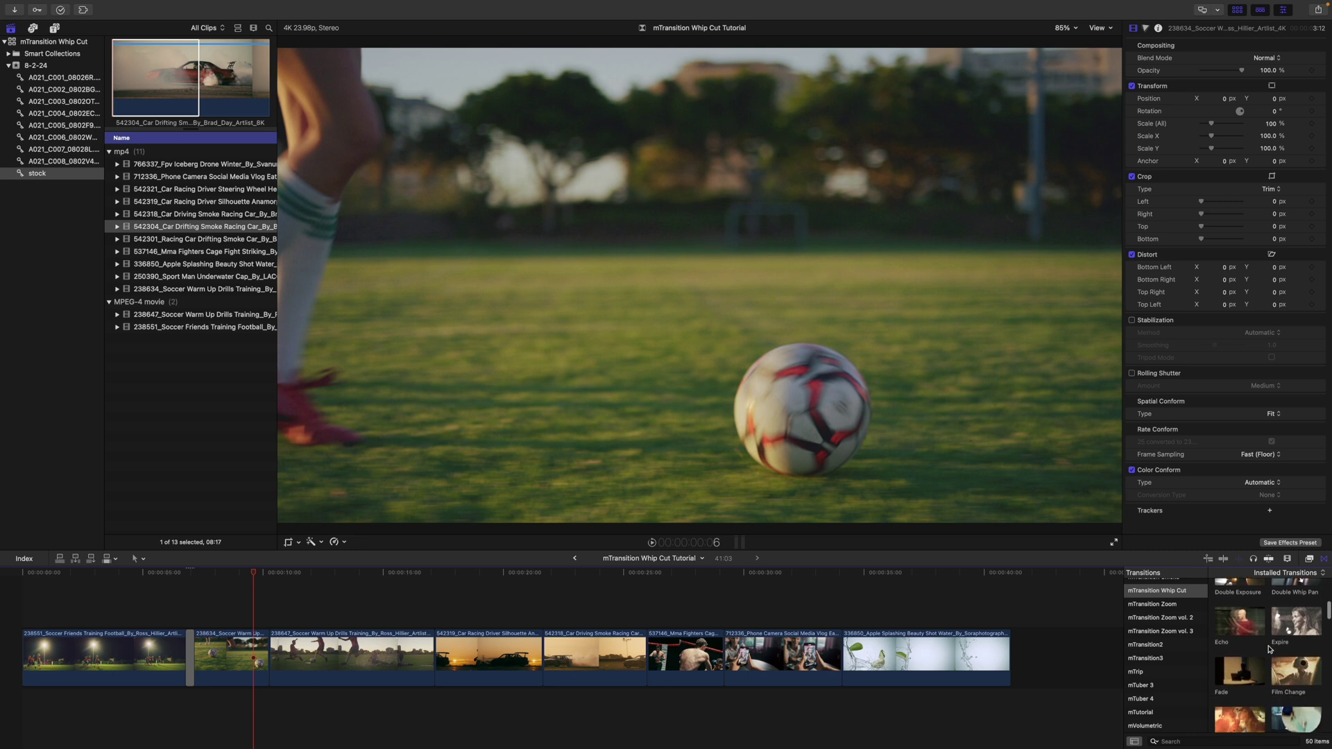
pyautogui.scroll(-2, 1269, 649)
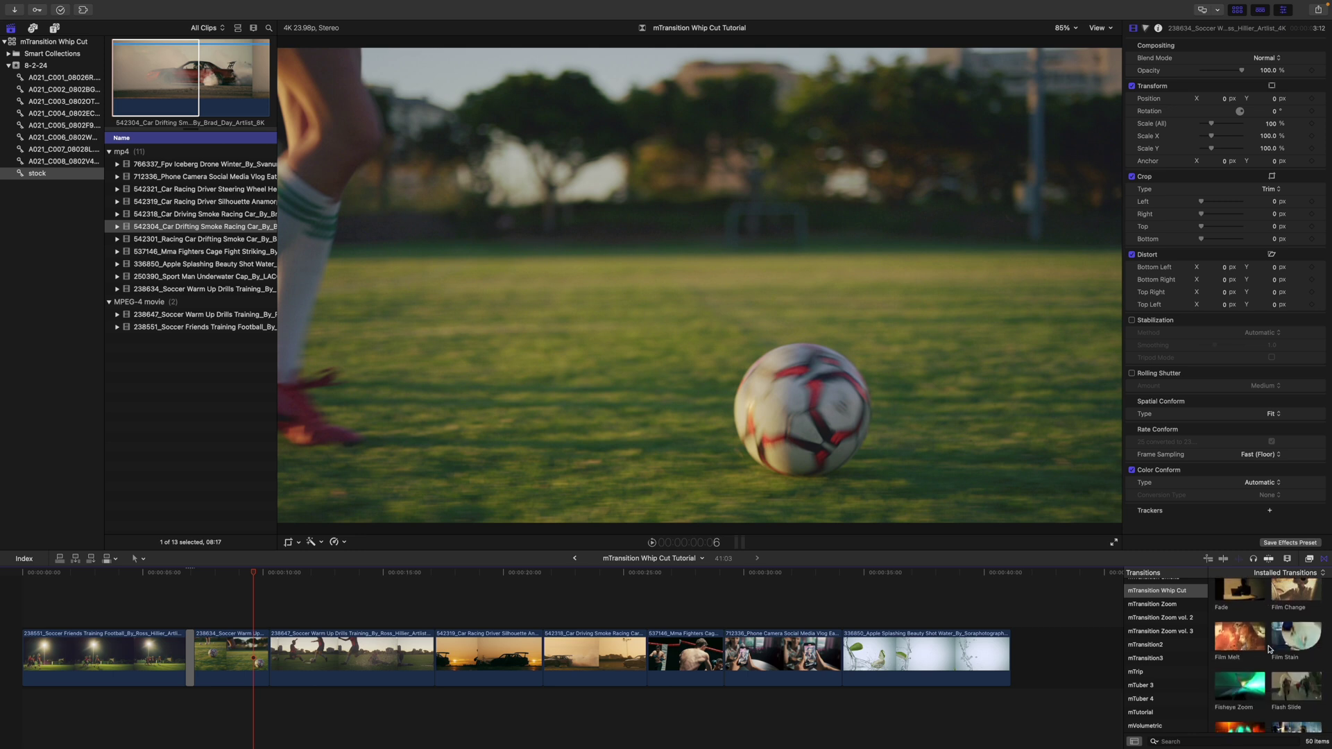
pyautogui.scroll(-5, 1269, 649)
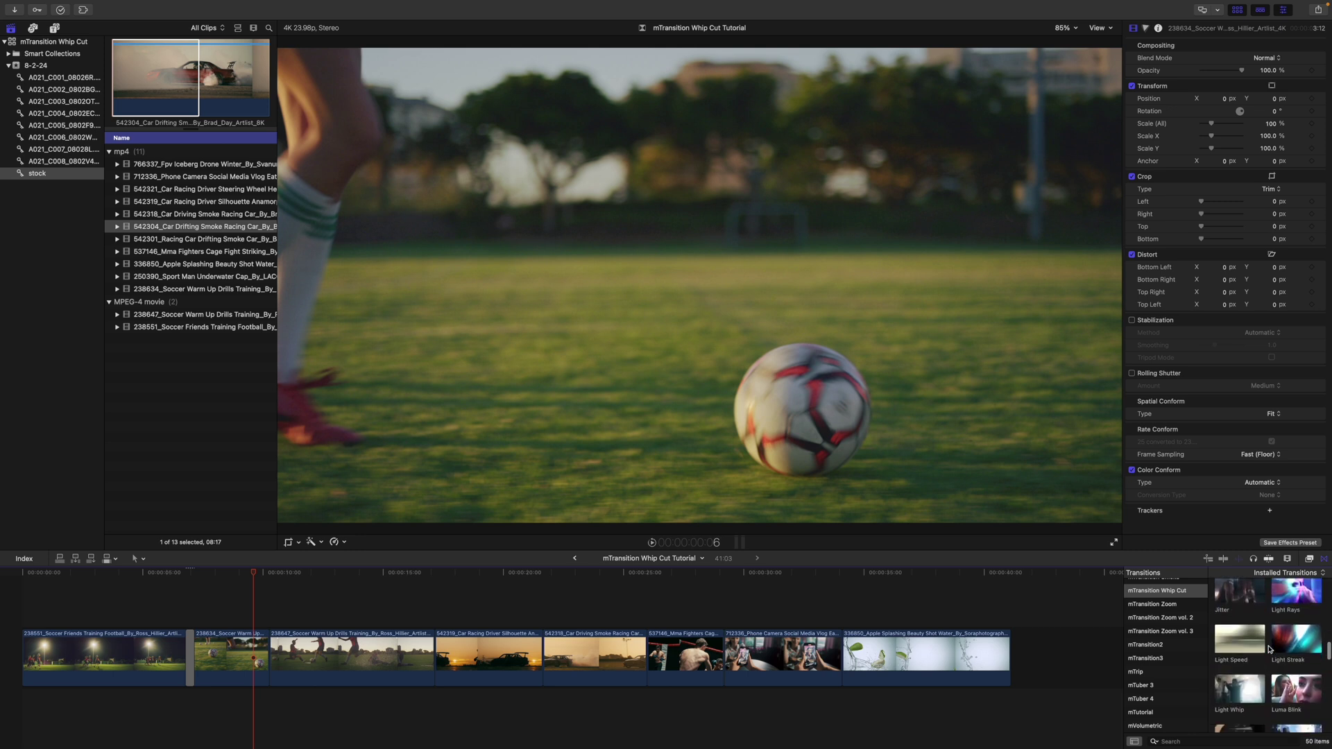
pyautogui.scroll(-2, 1268, 649)
pyautogui.moveTo(1272, 645); pyautogui.dragTo(270, 645)
# Step frame by frame from the start of Mask Zoom to watch the zoom grow
pyautogui.moveTo(255, 572); pyautogui.dragTo(265, 575)
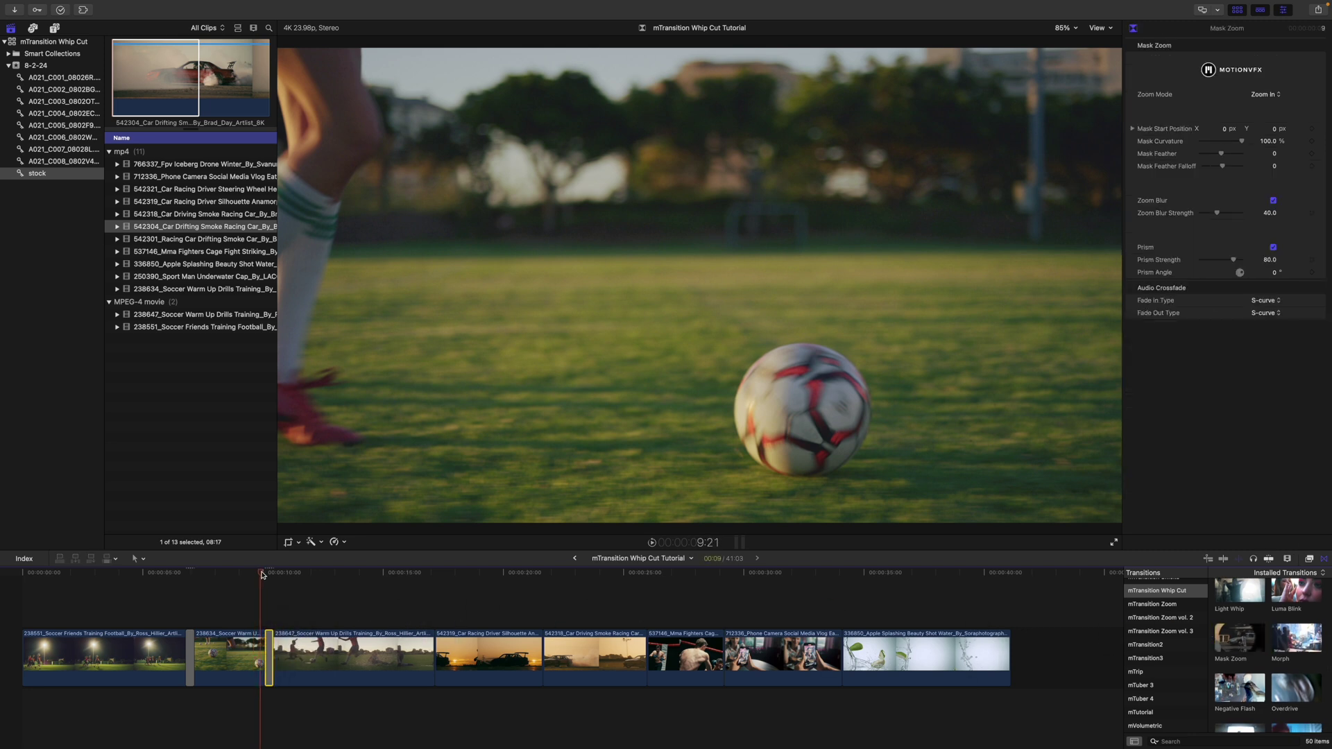
pyautogui.press('Right')
pyautogui.press('Right')
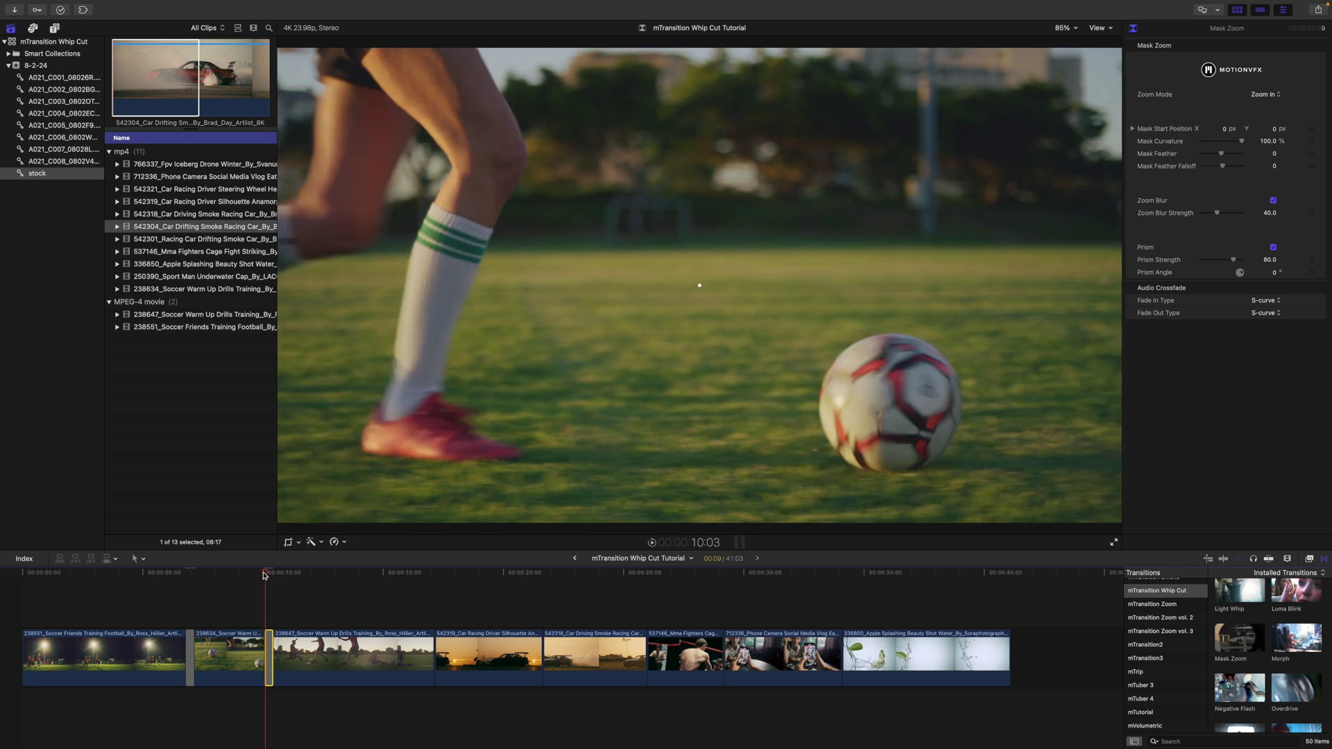
pyautogui.press('Right')
pyautogui.press('Right')
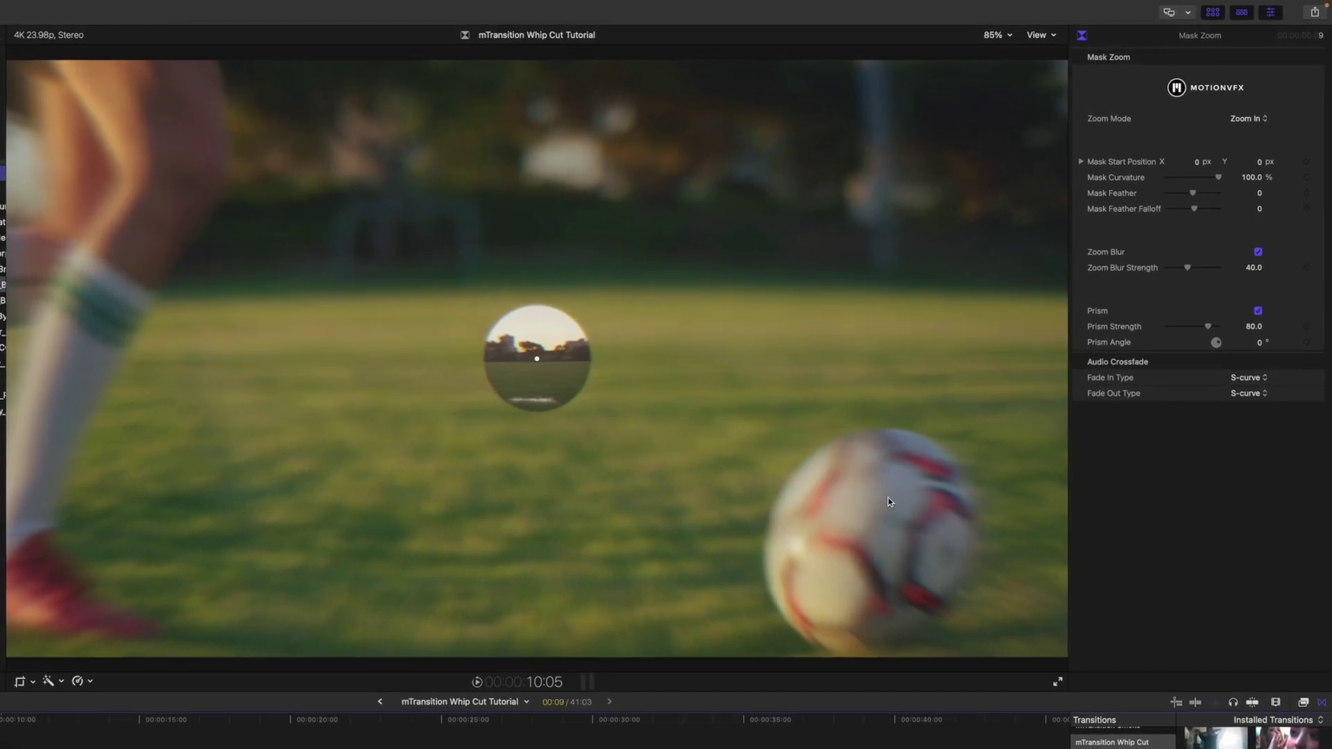
# Place the Mask Zoom start point on the soccer ball, about X 0.46, Y -0.25
pyautogui.moveTo(537, 359); pyautogui.dragTo(808, 504)
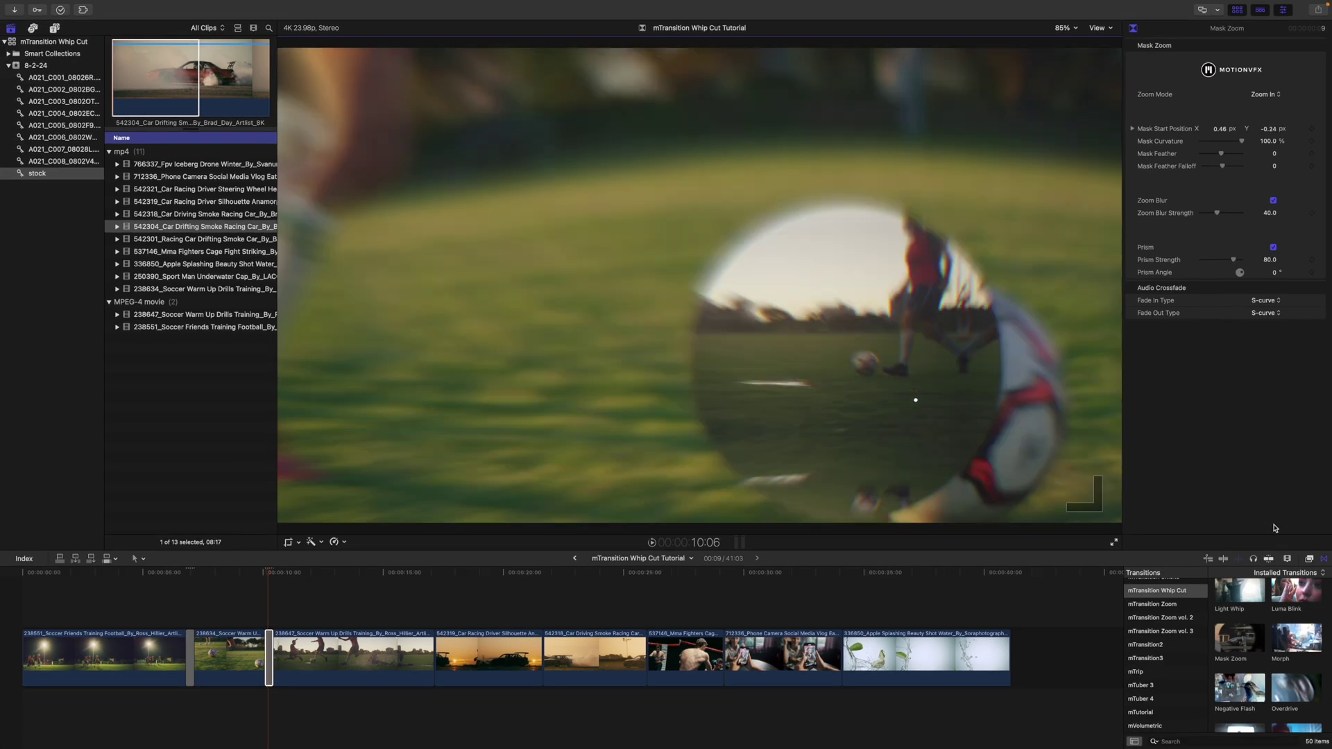
pyautogui.moveTo(915, 401); pyautogui.dragTo(1014, 455)
pyautogui.press('Right')
pyautogui.press('Right')
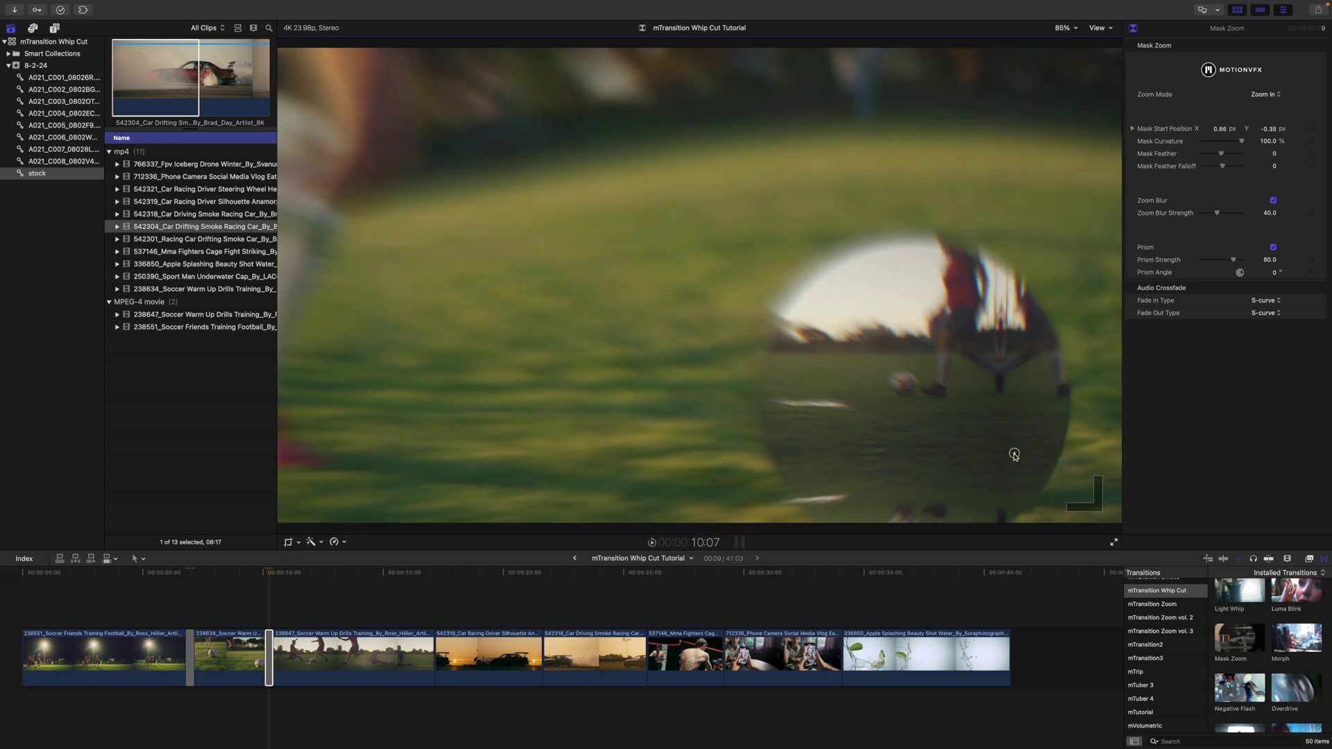
pyautogui.press('Right')
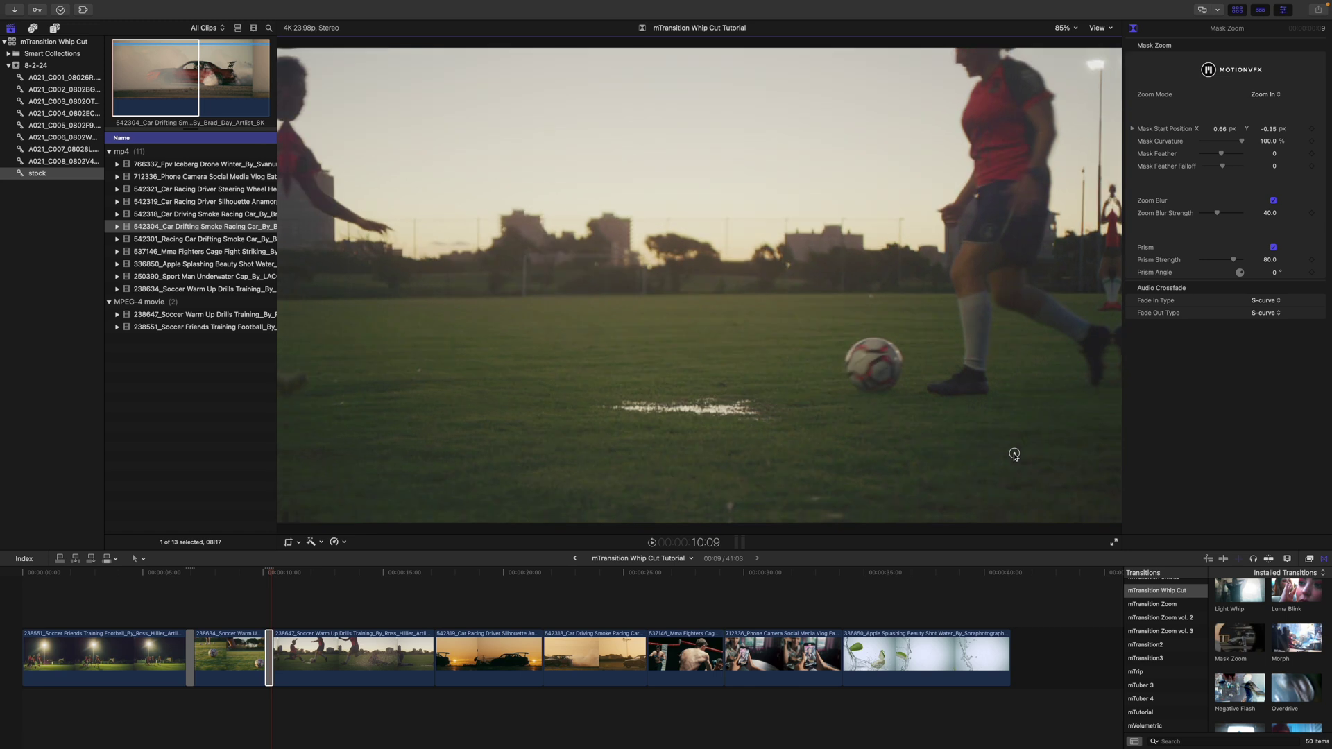
pyautogui.press('Left')
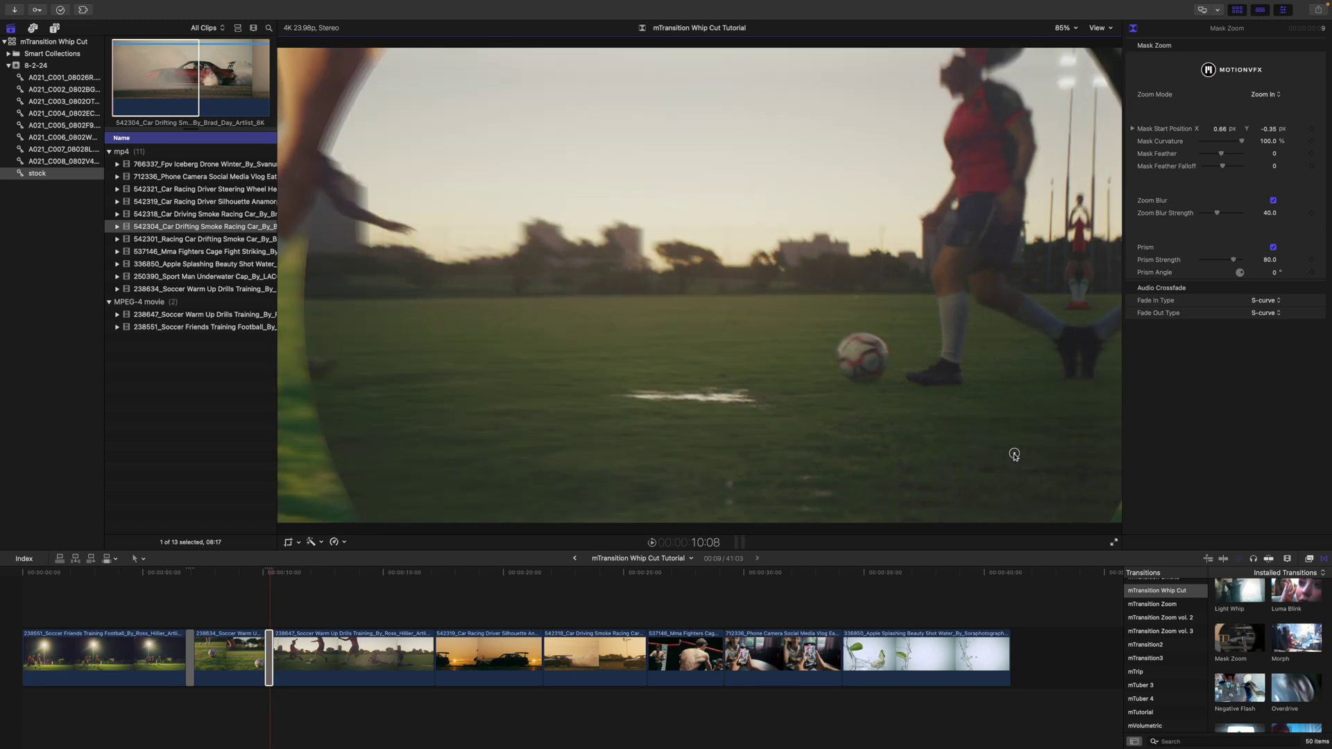
pyautogui.press('Left')
pyautogui.press('Left')
pyautogui.press('Left')
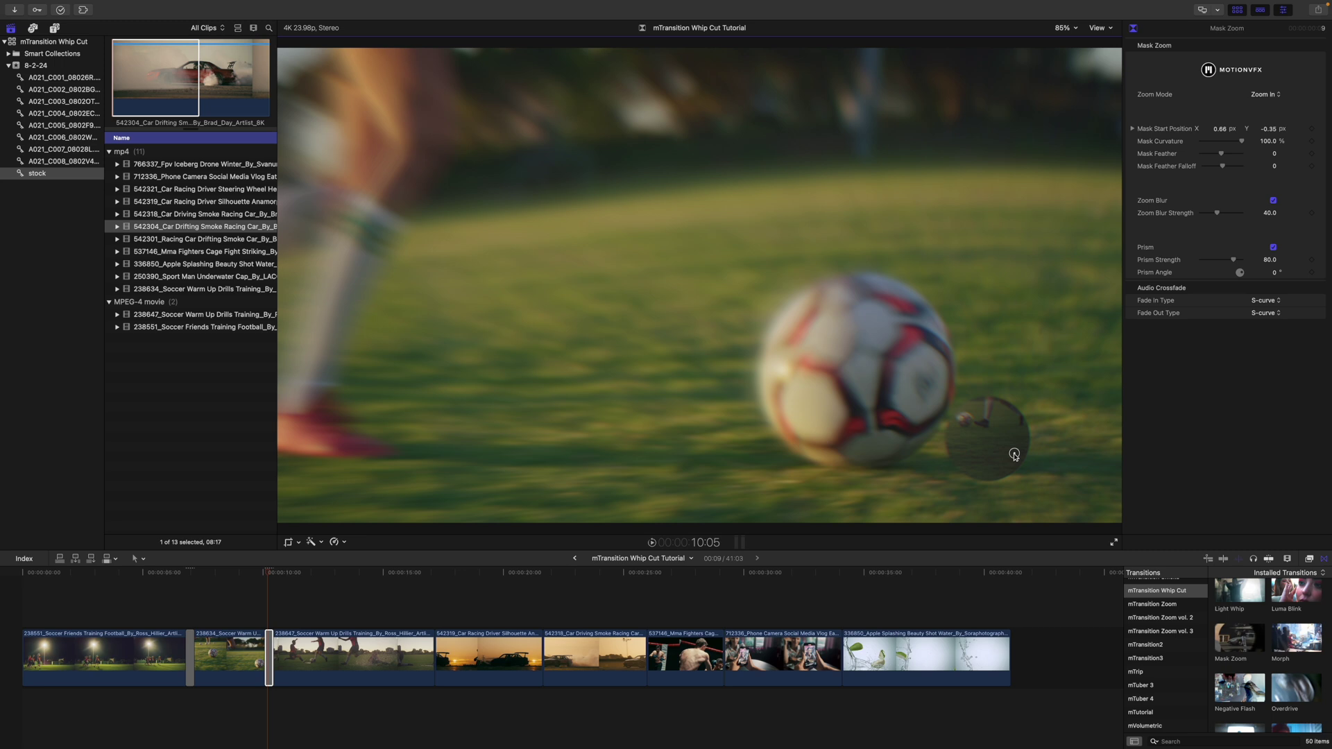
pyautogui.moveTo(1014, 455); pyautogui.dragTo(919, 402)
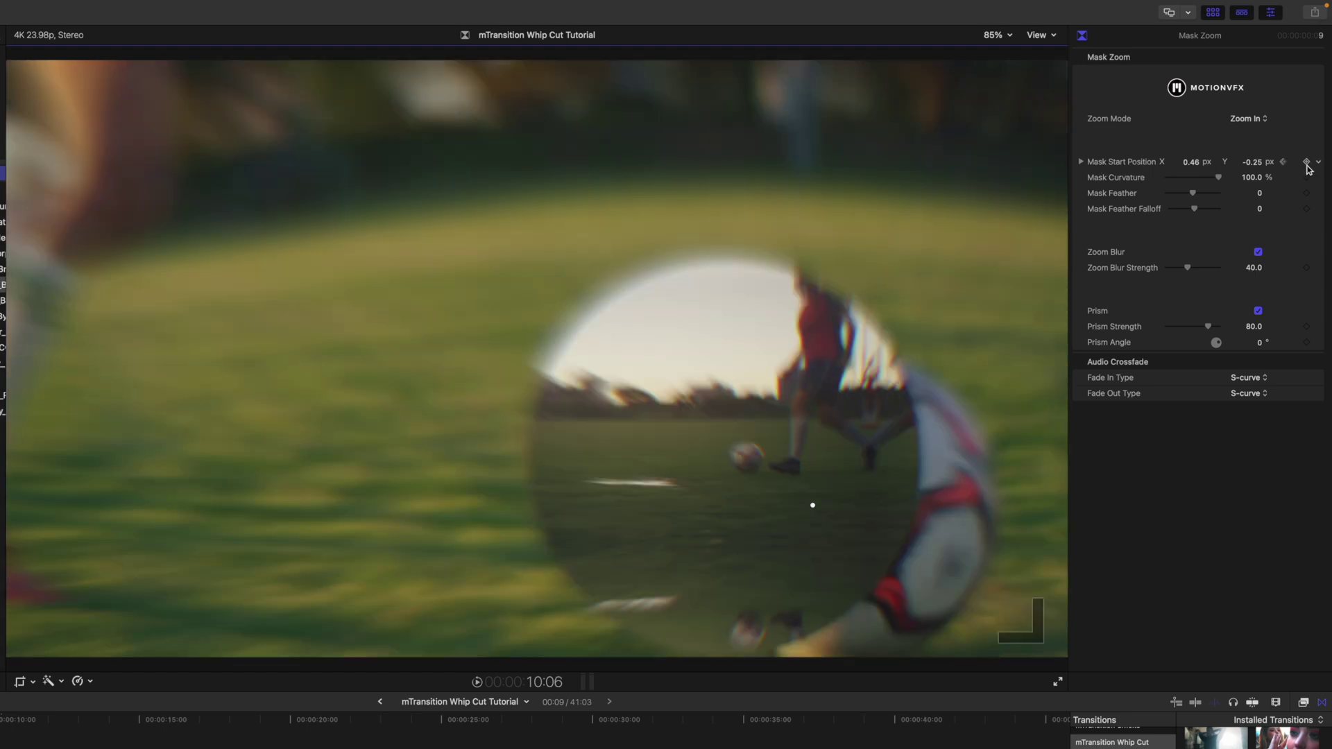
# Keyframe the Mask Start Position from 0.46, -0.25 to 0.67, -0.34, following the ball
pyautogui.moveTo(813, 507); pyautogui.dragTo(936, 565)
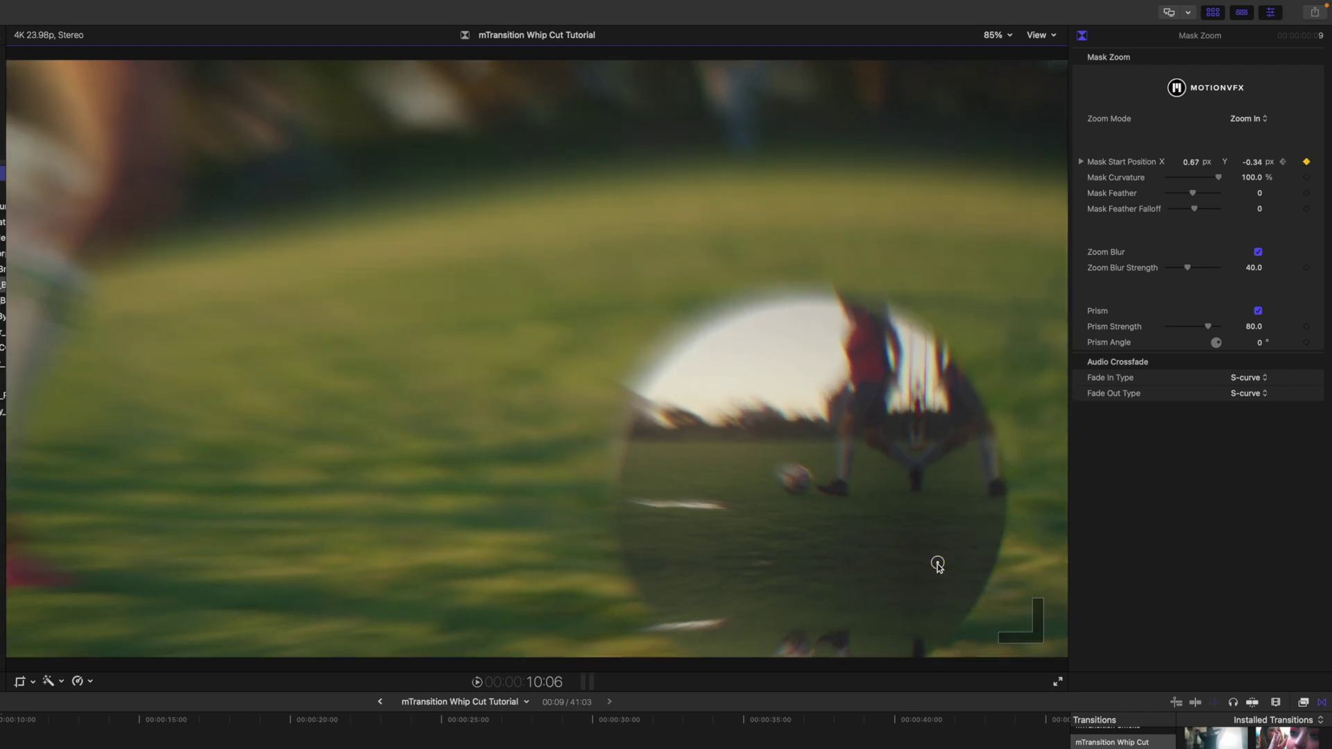
pyautogui.press('Right')
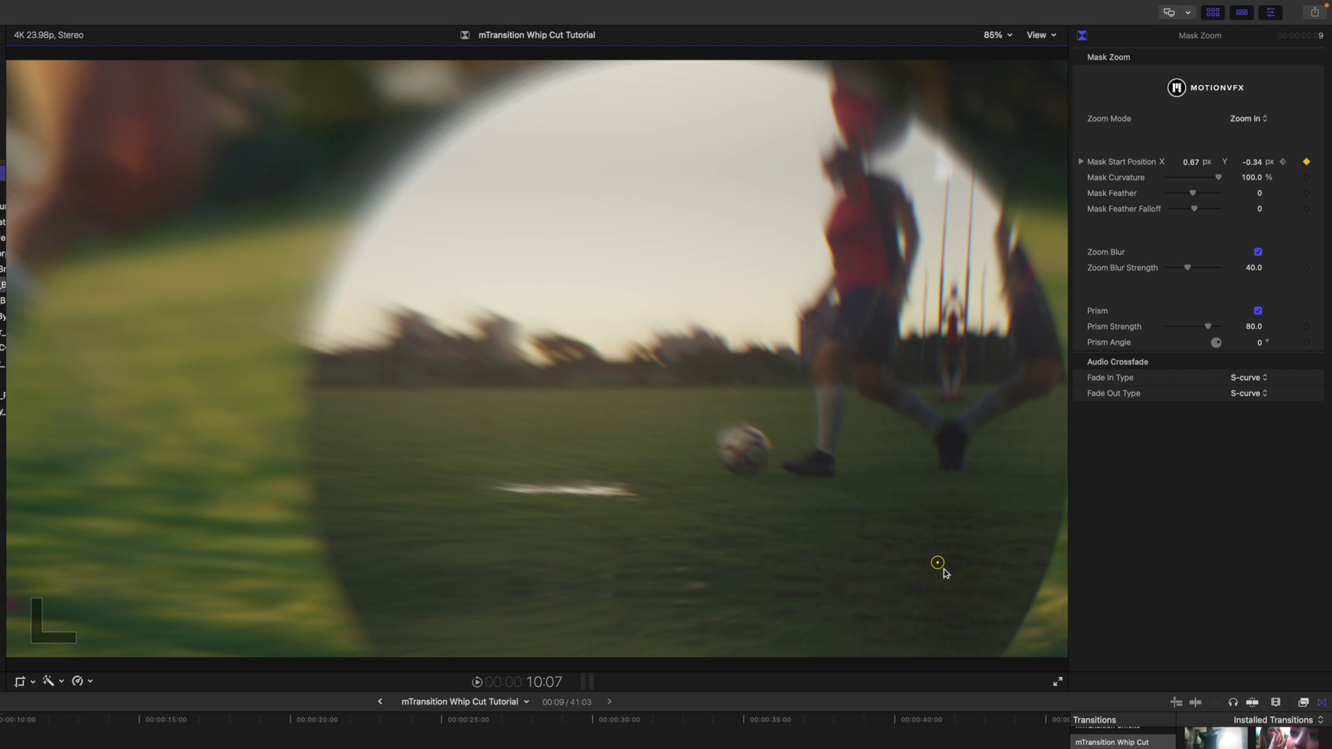
pyautogui.moveTo(937, 563); pyautogui.dragTo(955, 577)
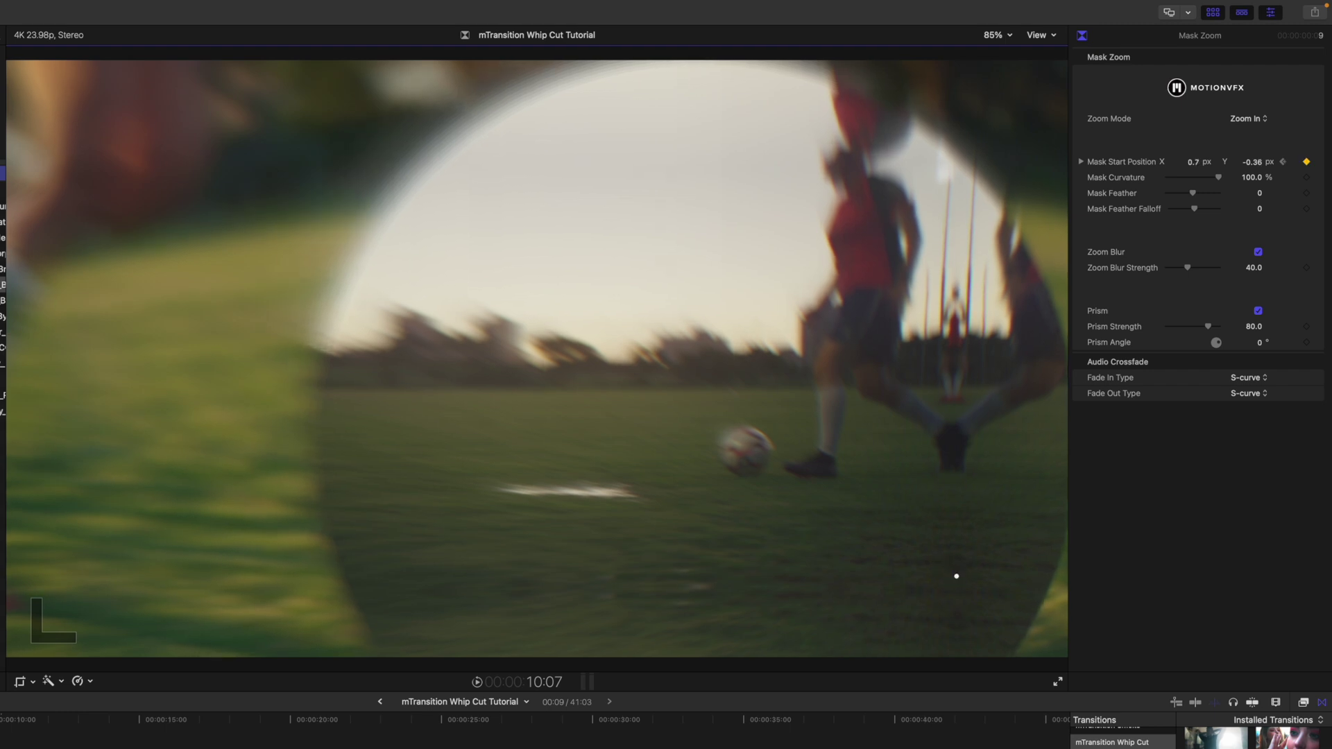
pyautogui.press('Left')
pyautogui.press('Left')
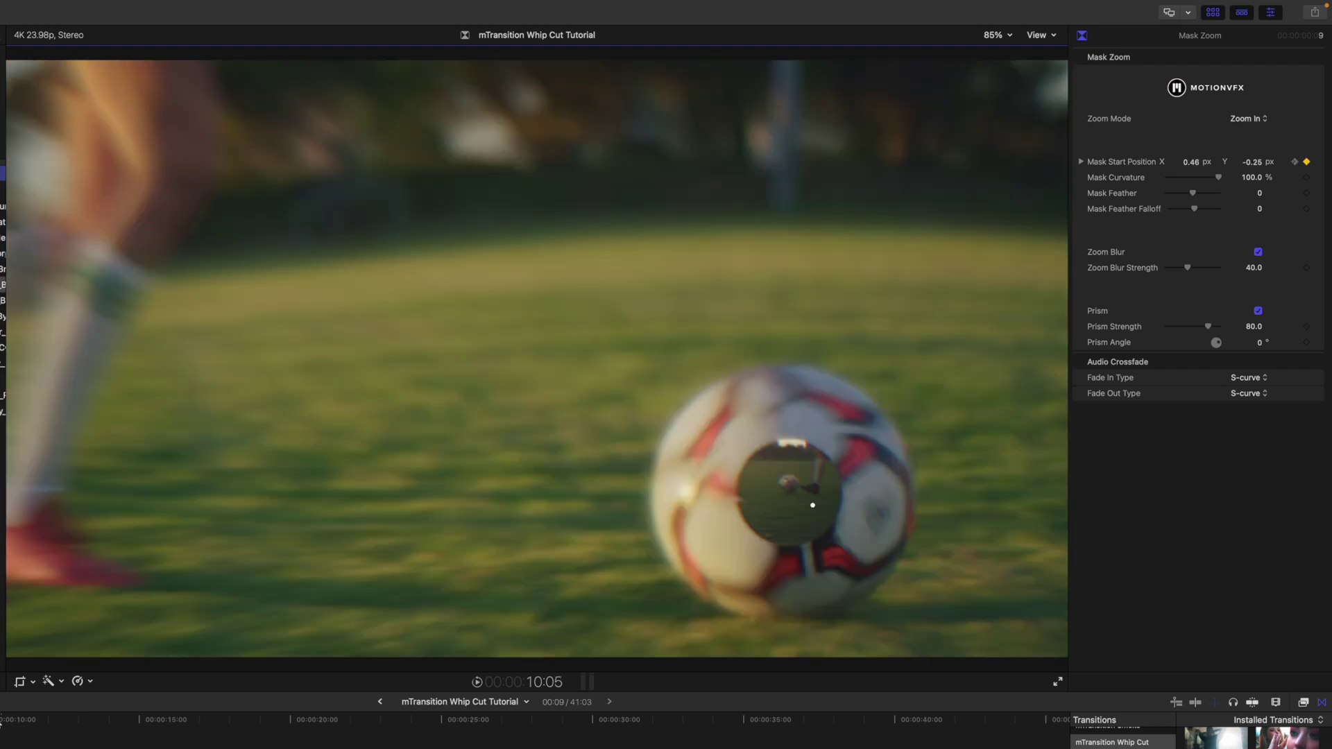
pyautogui.press('Left')
pyautogui.press('Right')
pyautogui.press('Right')
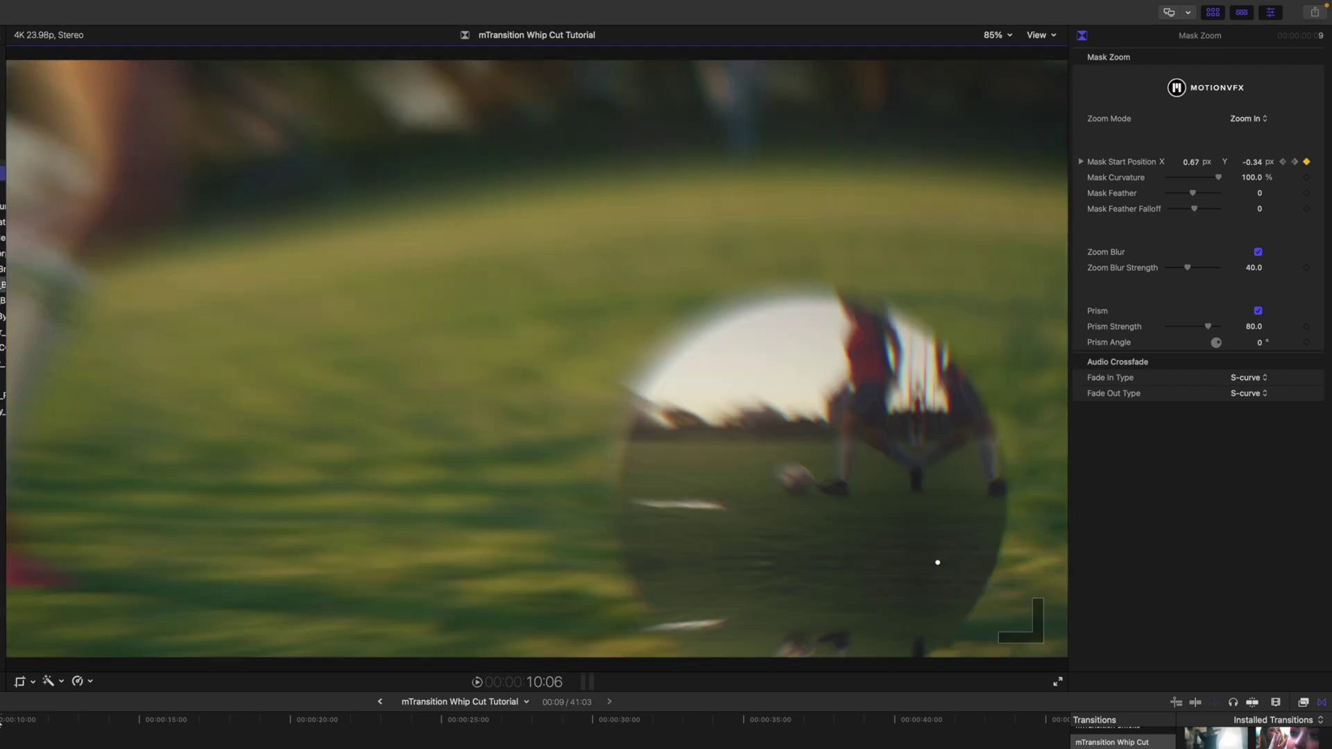
pyautogui.press('Right')
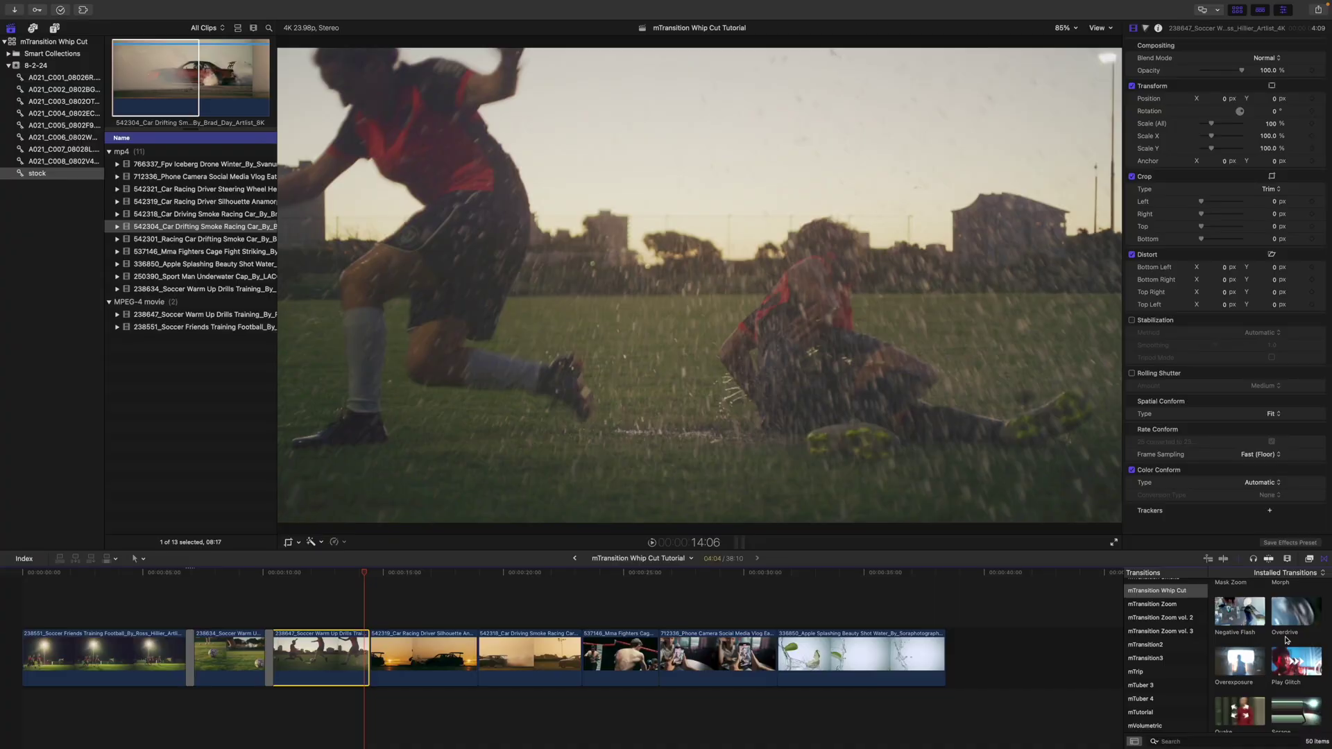
# Apply Overdrive between the soccer warm-up and car racing clips and play it back
pyautogui.click(1280, 623)
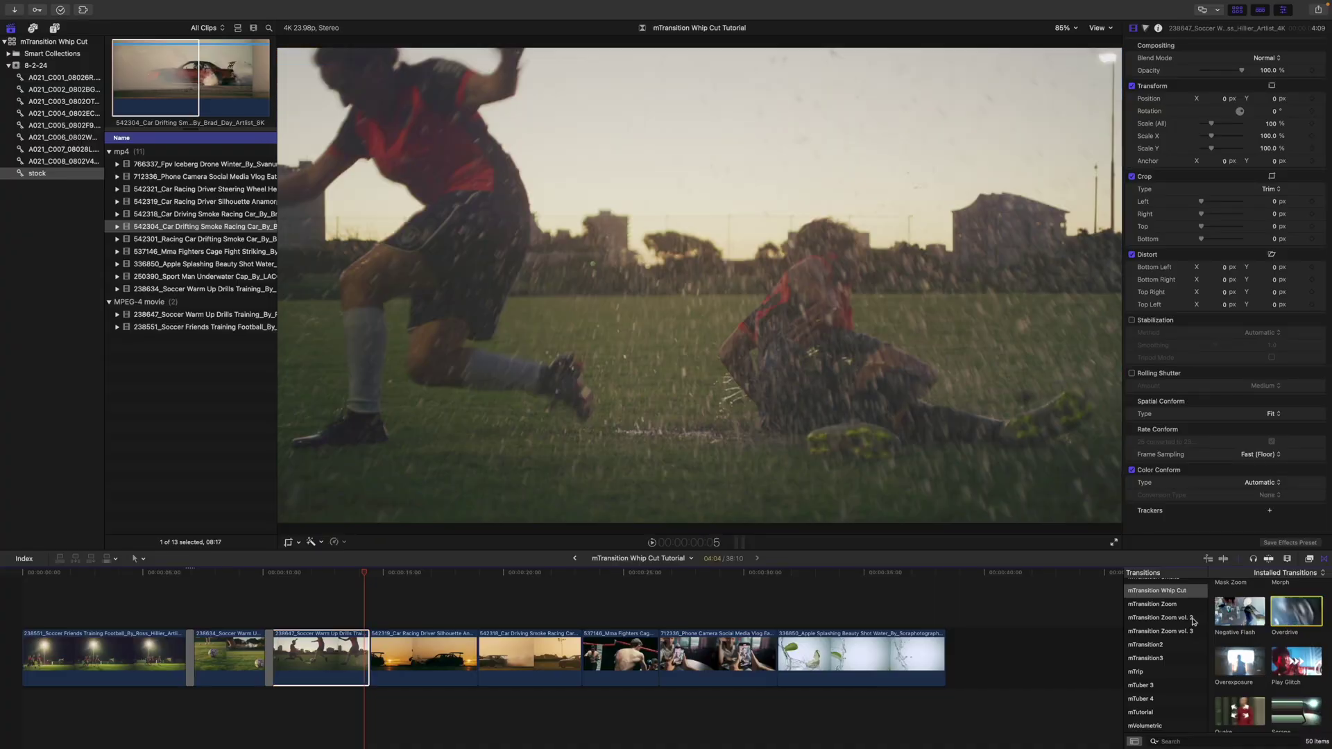
pyautogui.moveTo(1193, 622); pyautogui.dragTo(371, 651)
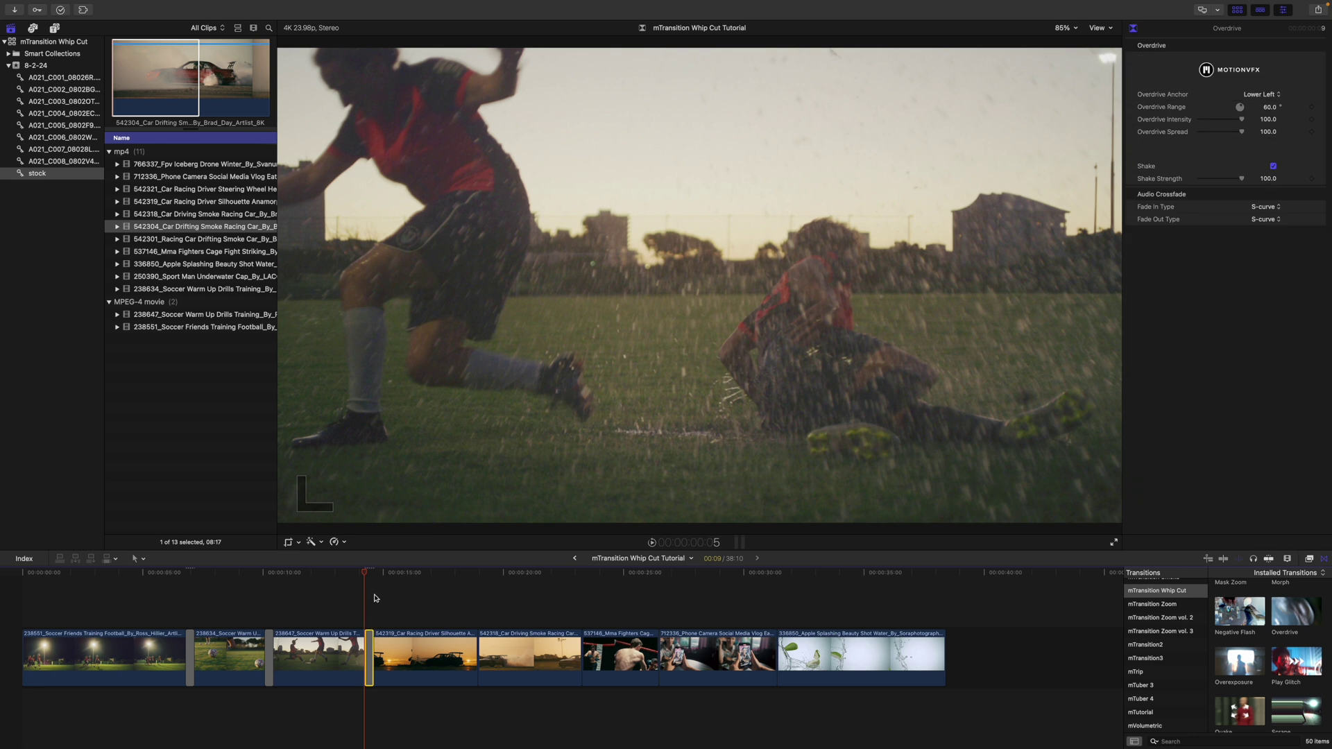
pyautogui.press('space')
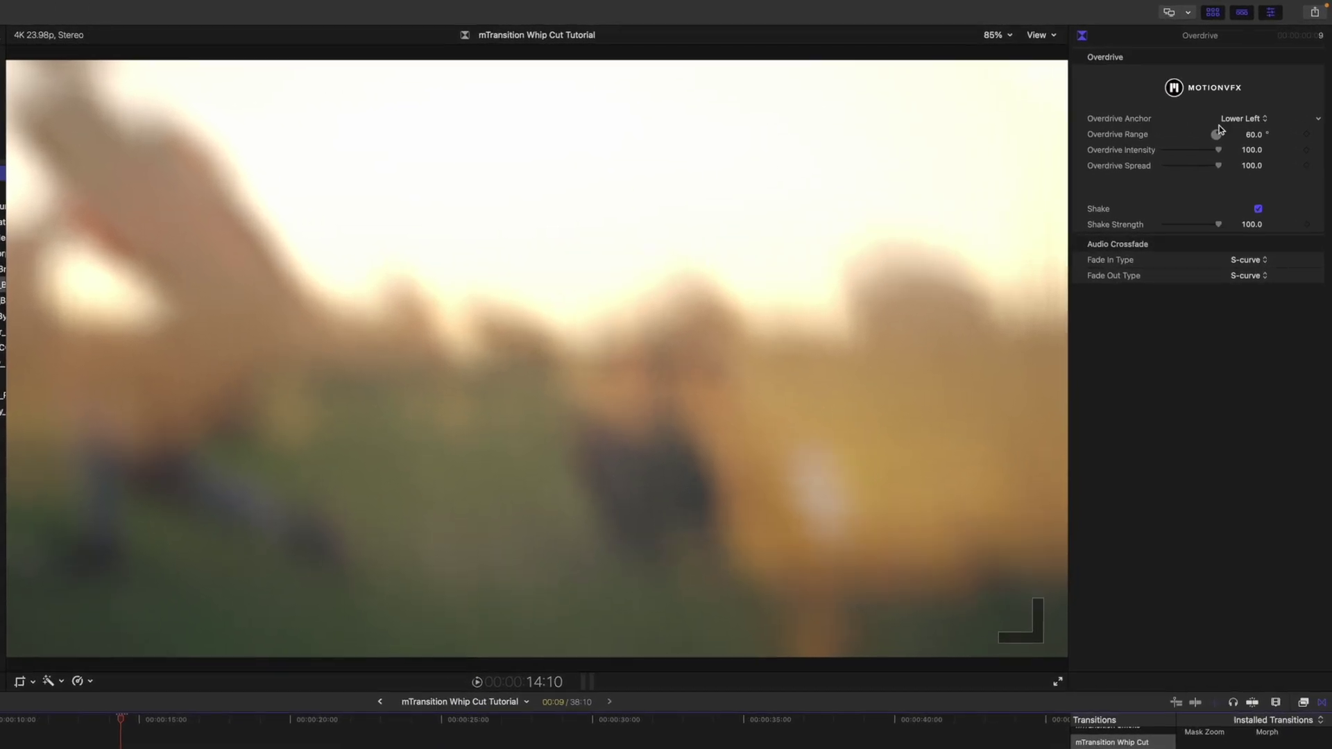
# Set Overdrive Anchor to Upper Right and Overdrive Range to 52°
pyautogui.click(1243, 120)
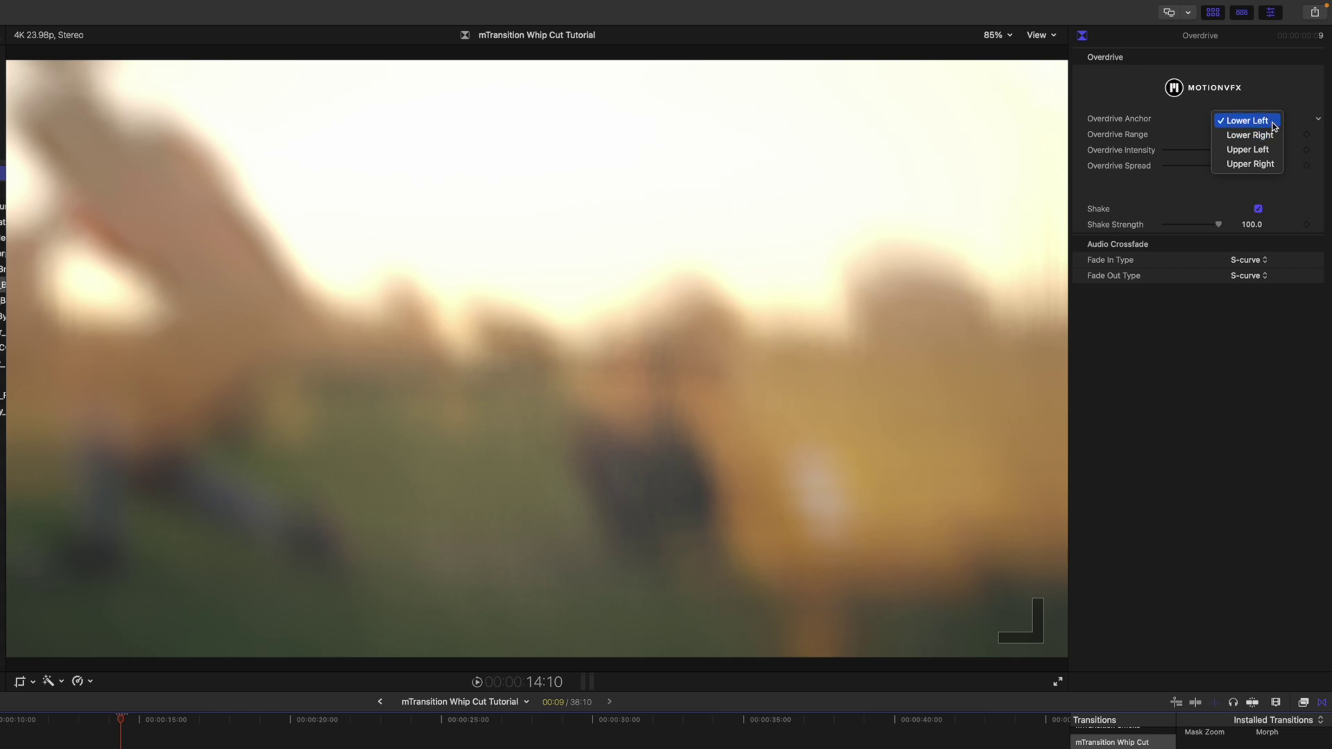
pyautogui.click(1259, 135)
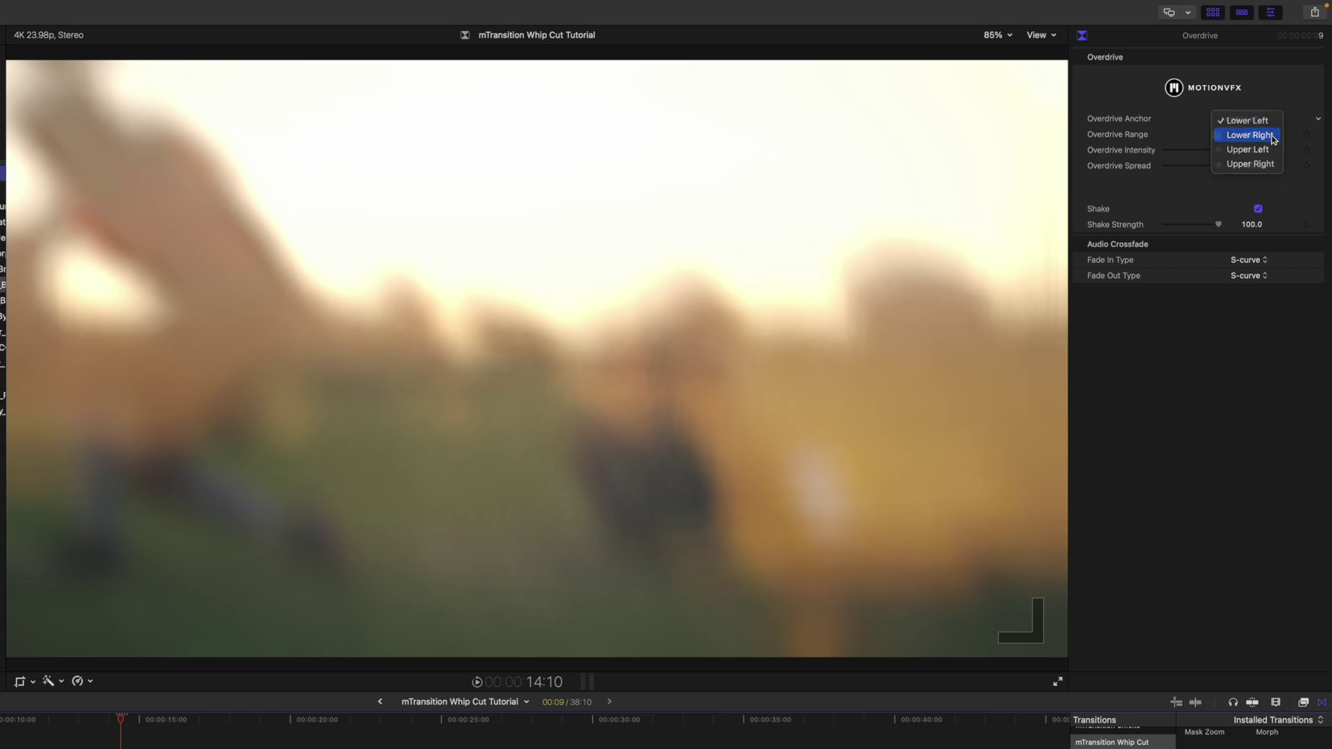
pyautogui.click(1263, 120)
pyautogui.click(1264, 132)
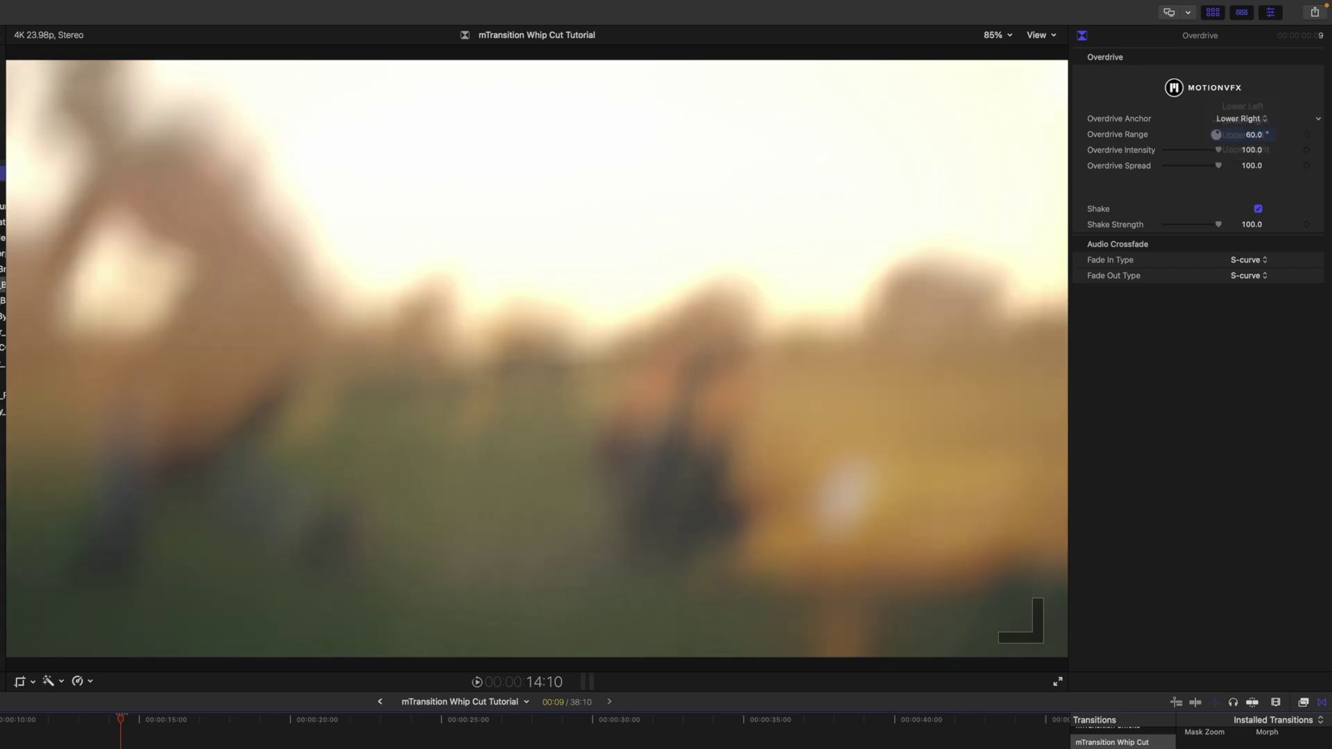
pyautogui.click(1262, 126)
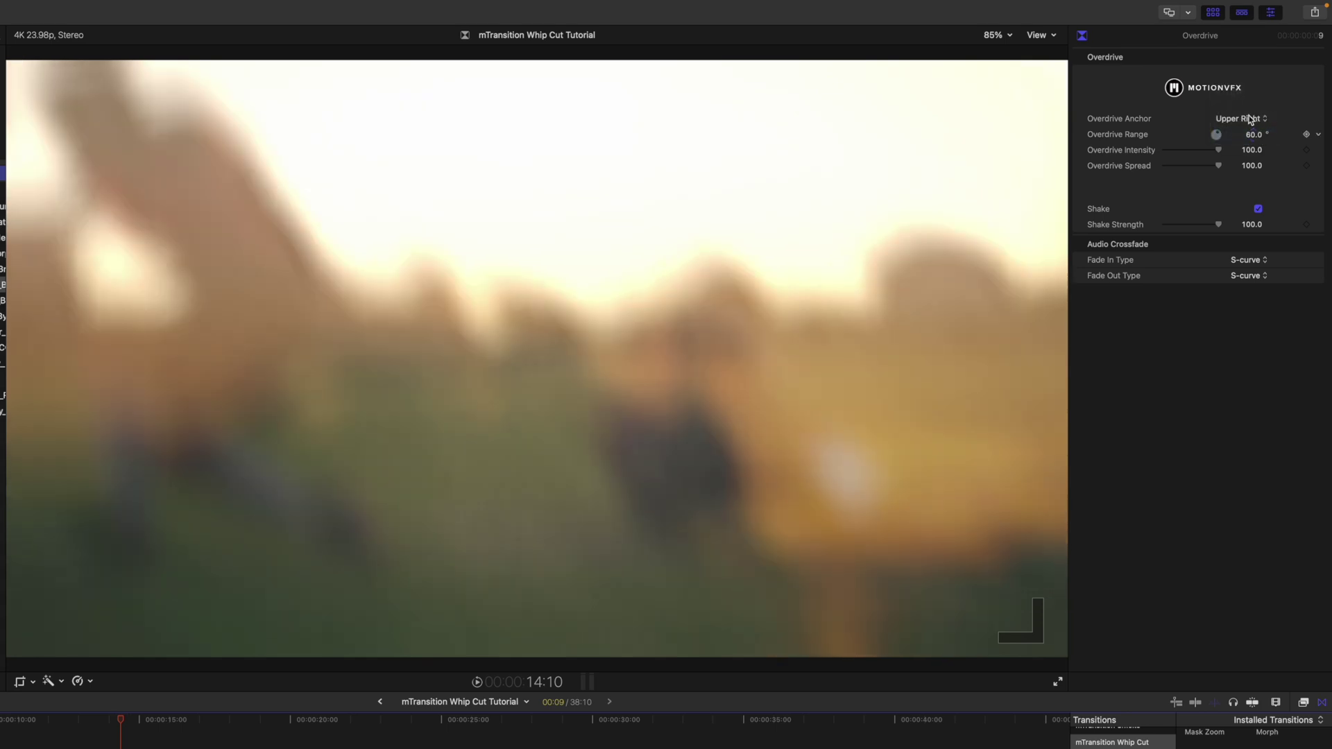
pyautogui.moveTo(1252, 134); pyautogui.dragTo(1188, 149)
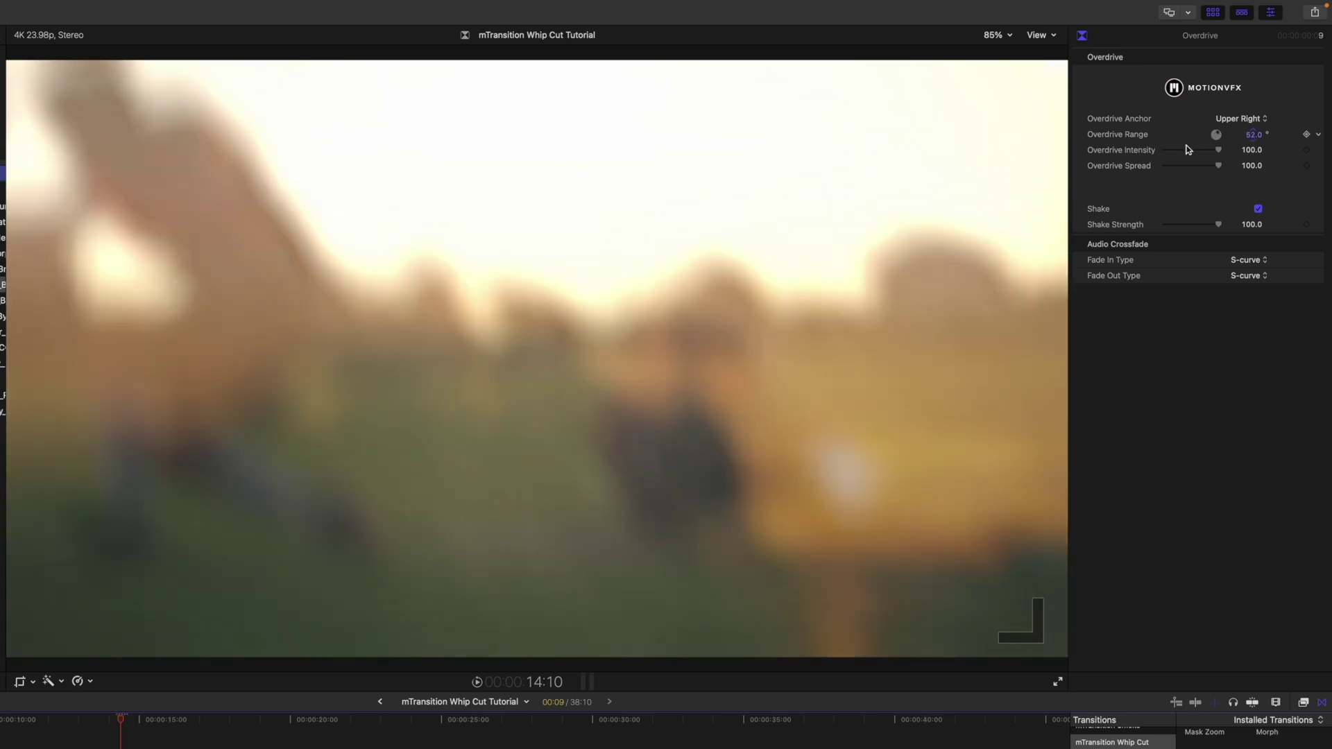
pyautogui.click(1258, 209)
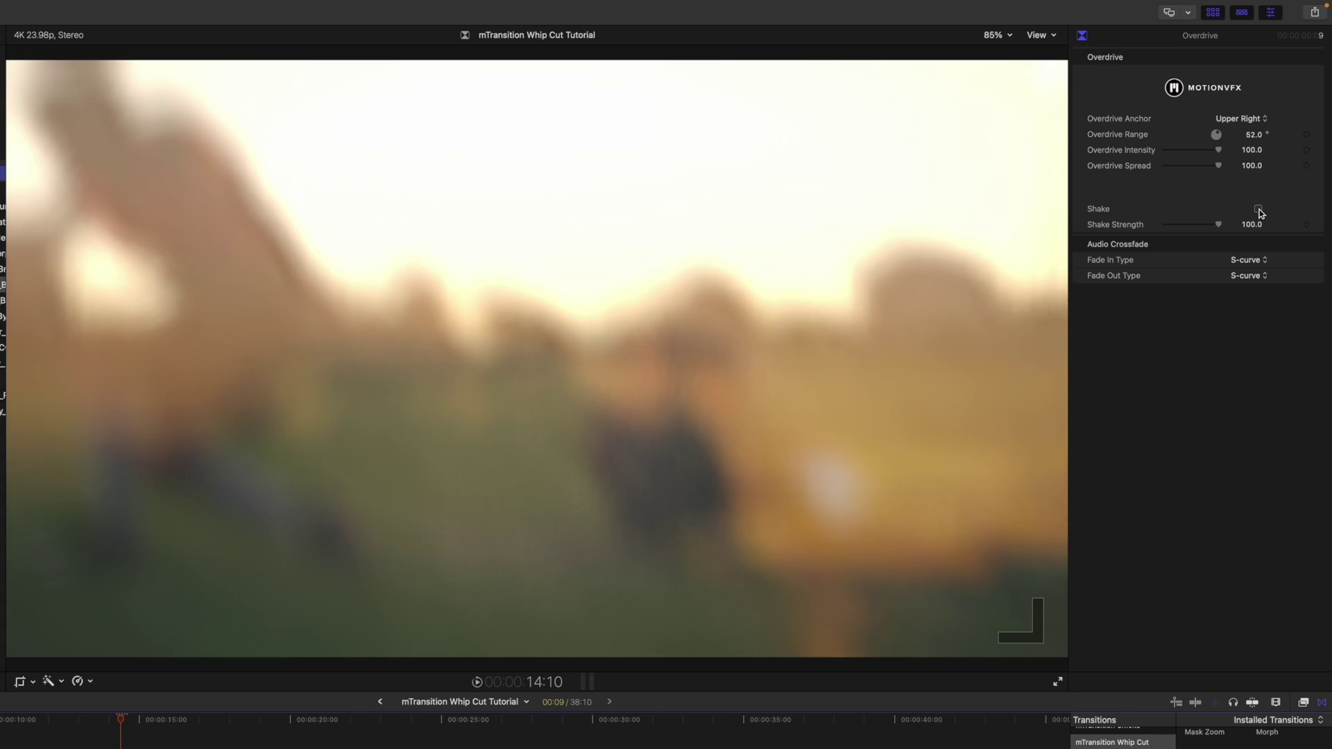
pyautogui.click(1258, 208)
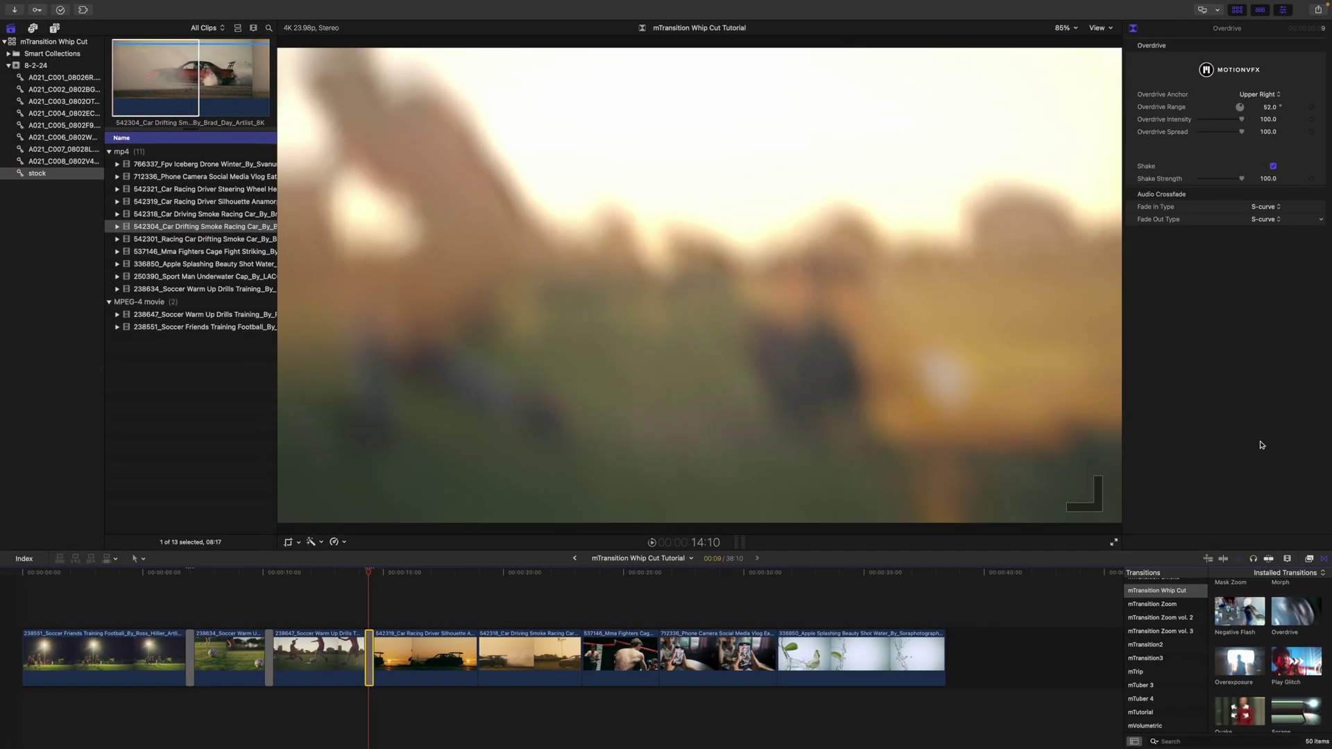
# Add Shadow Whip between the car clips and Swoosh at a later edit, then select the middle clips
pyautogui.scroll(-3, 1268, 694)
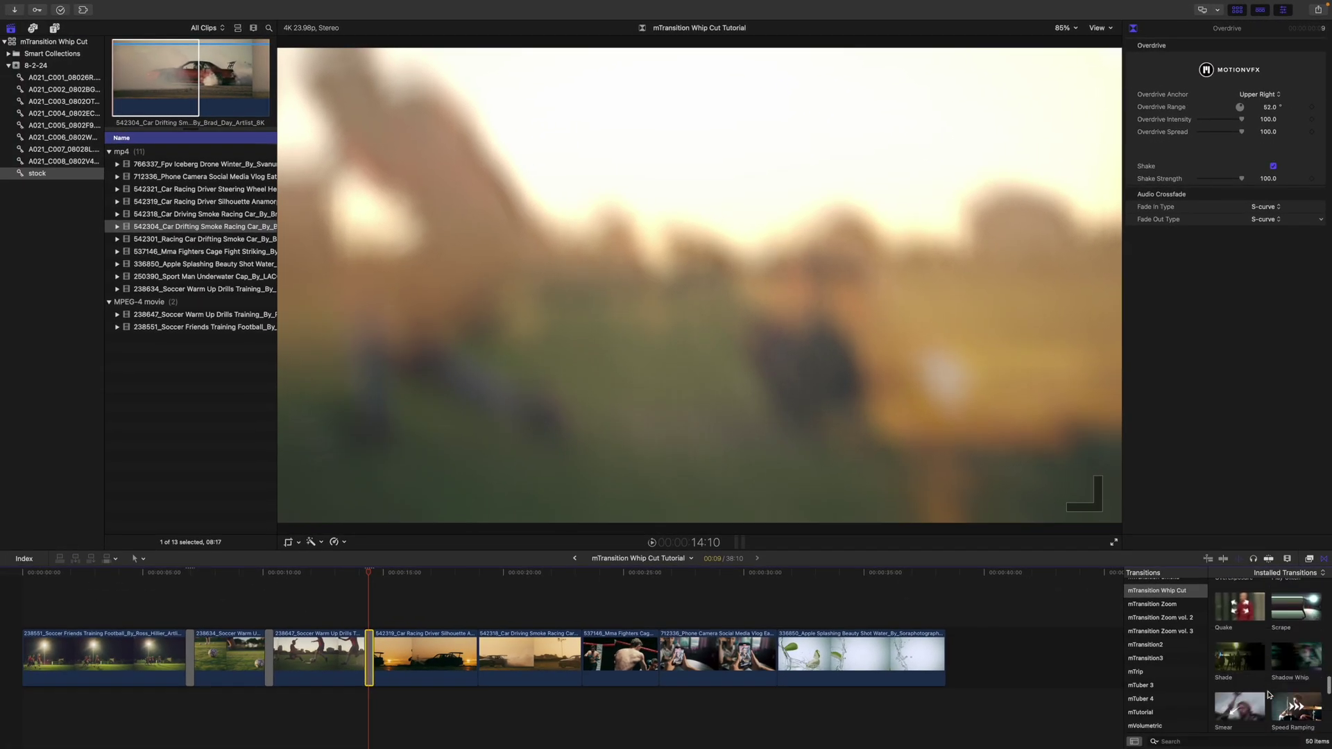
pyautogui.moveTo(1292, 659); pyautogui.dragTo(471, 671)
pyautogui.scroll(-3, 1268, 689)
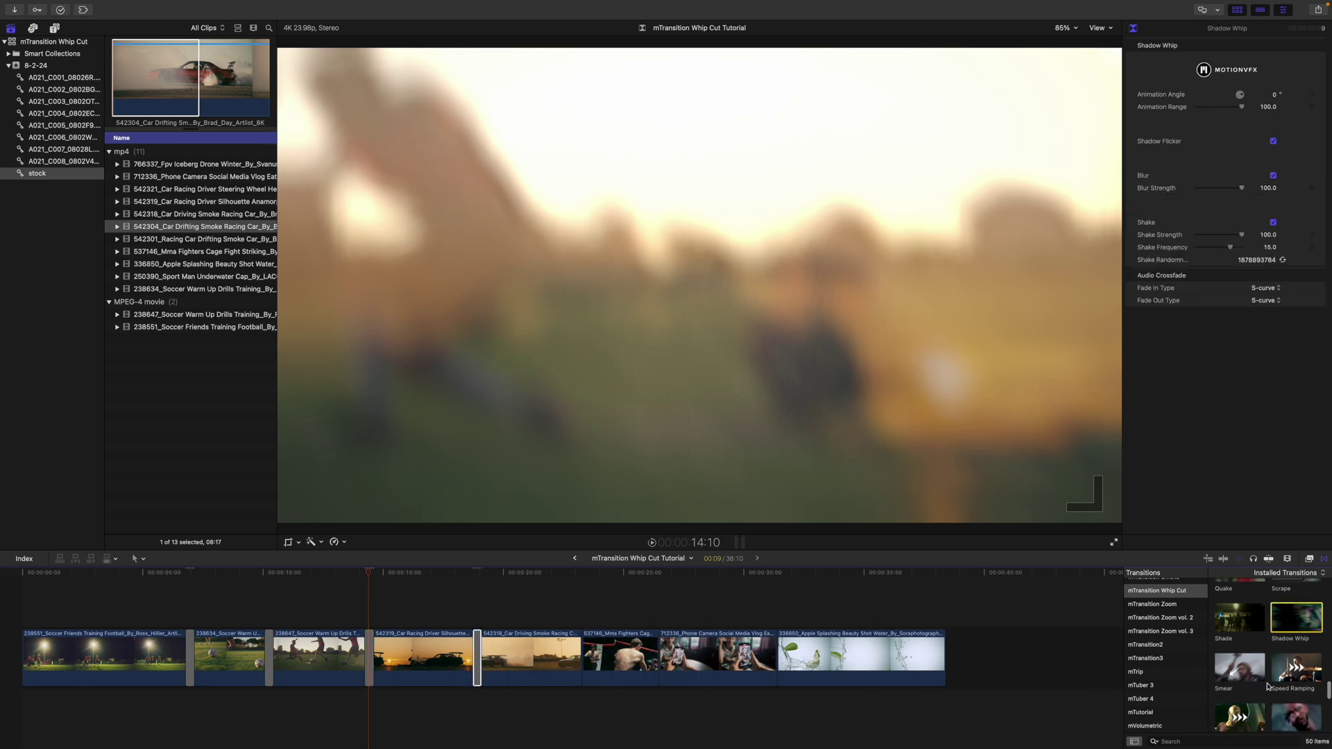
pyautogui.moveTo(1243, 700)
pyautogui.mouseDown()
pyautogui.moveTo(649, 691)
pyautogui.moveTo(775, 666)
pyautogui.mouseUp()
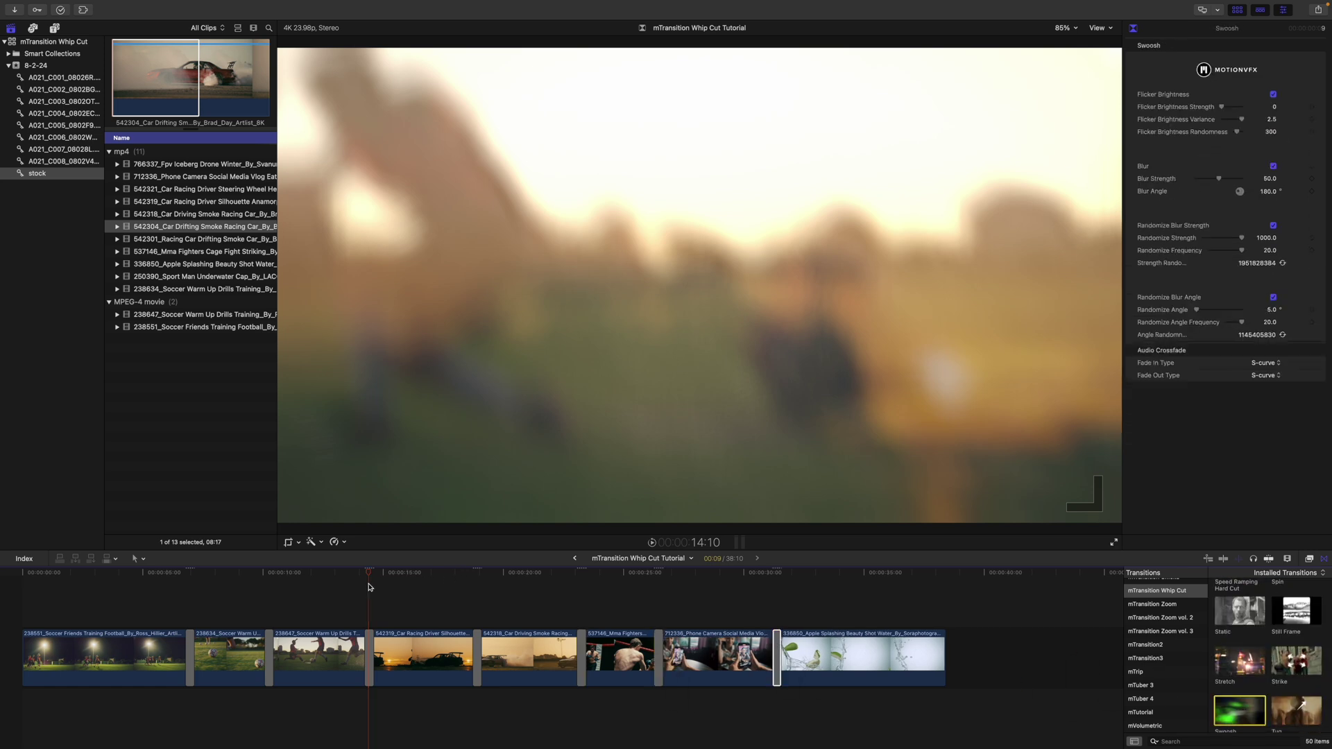
pyautogui.moveTo(369, 584); pyautogui.dragTo(778, 678)
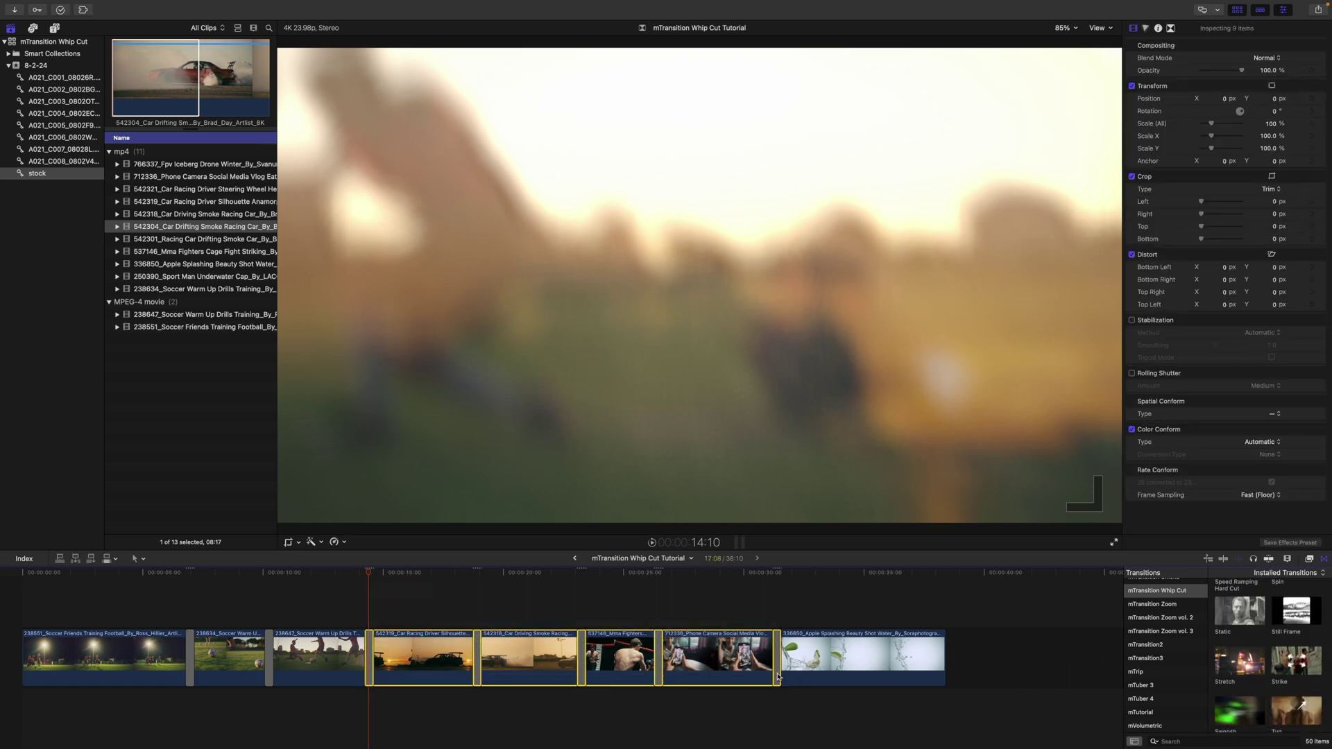